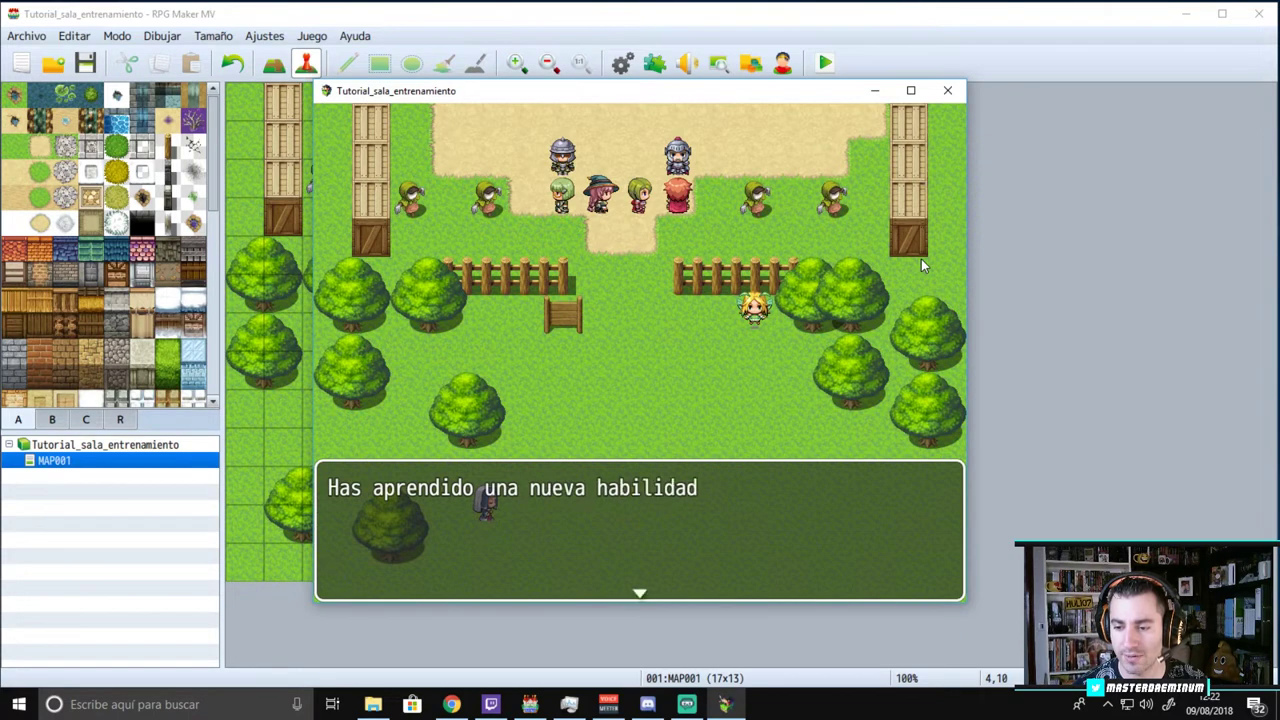
- Advance the dialogue messages in the playtest and close the game test window
key(Return)
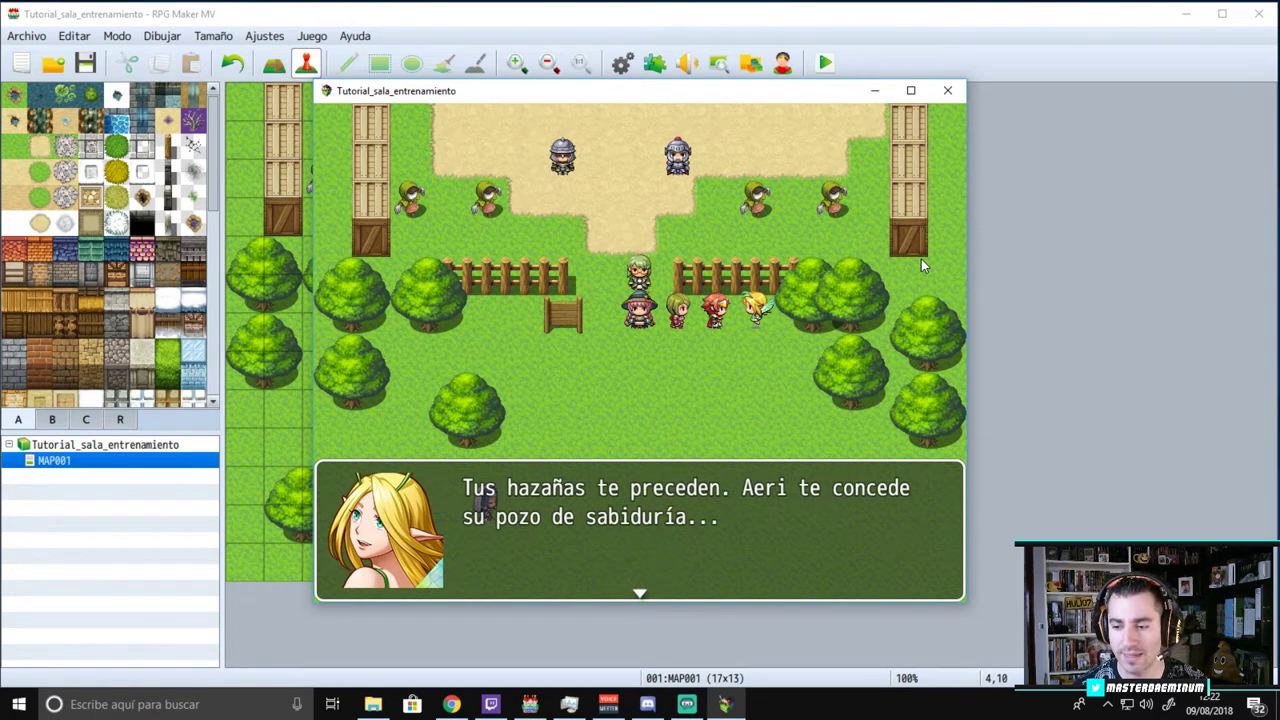
key(Return)
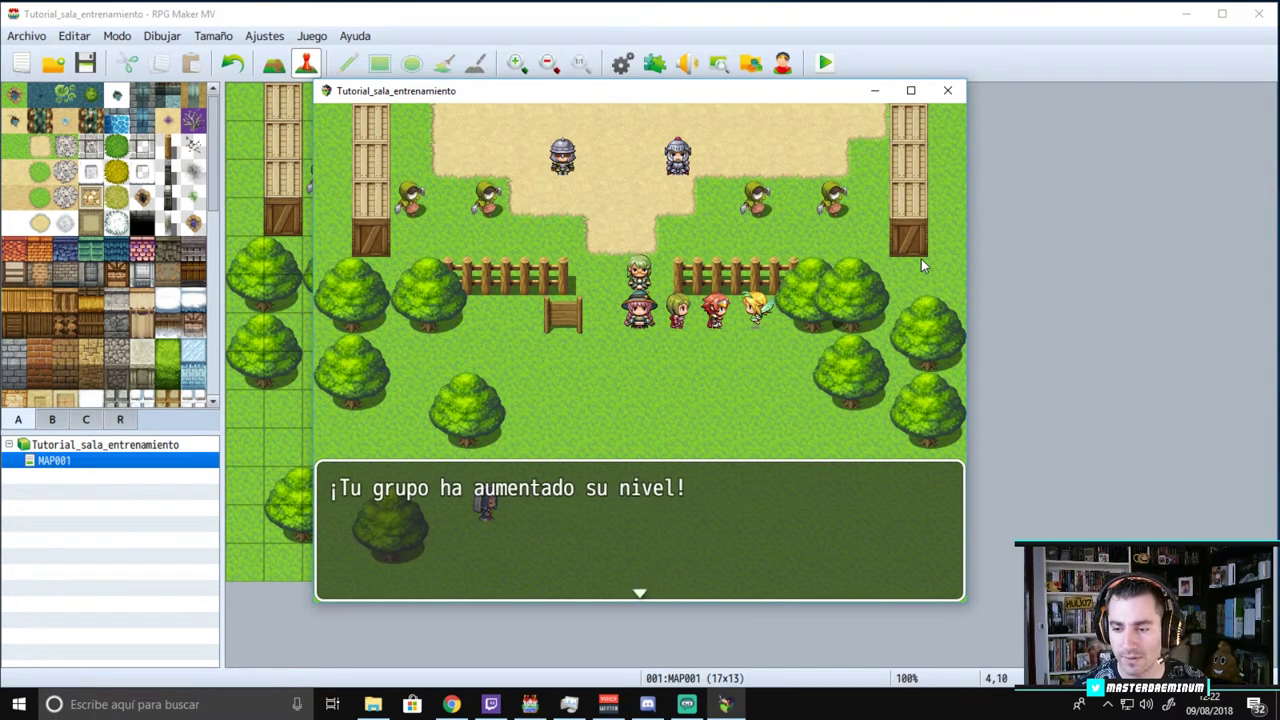
key(Return)
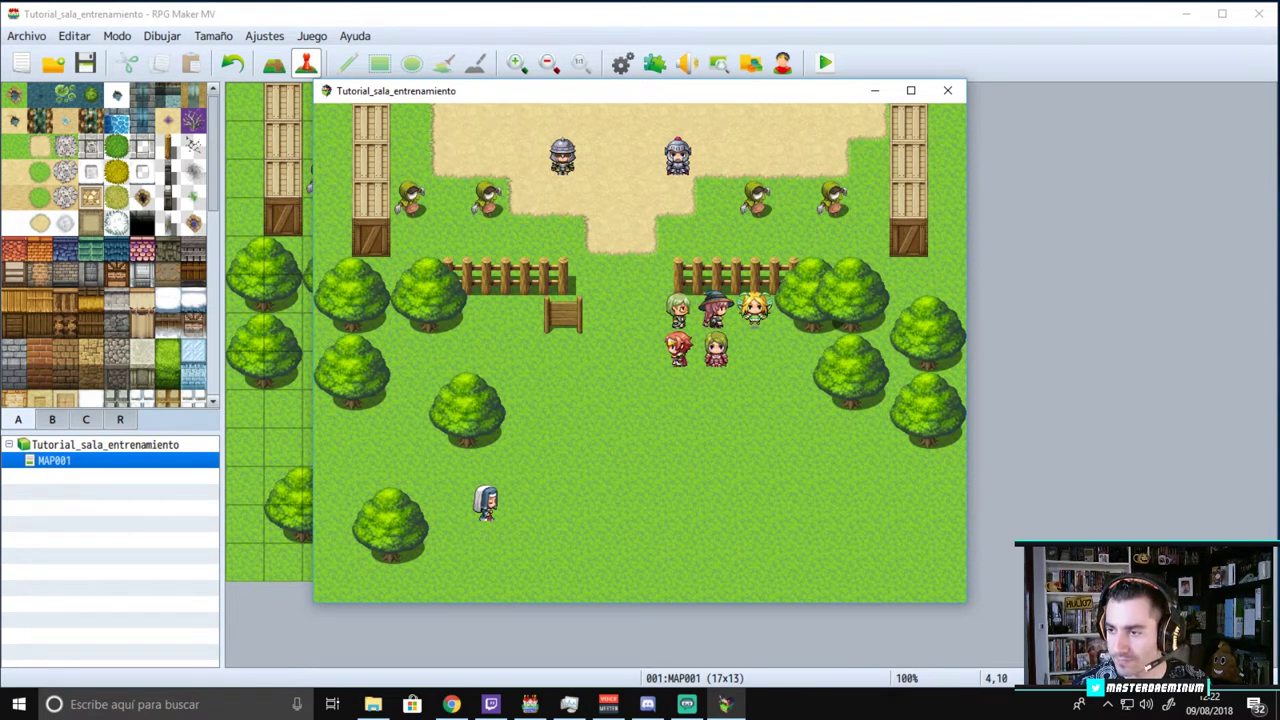
click(947, 91)
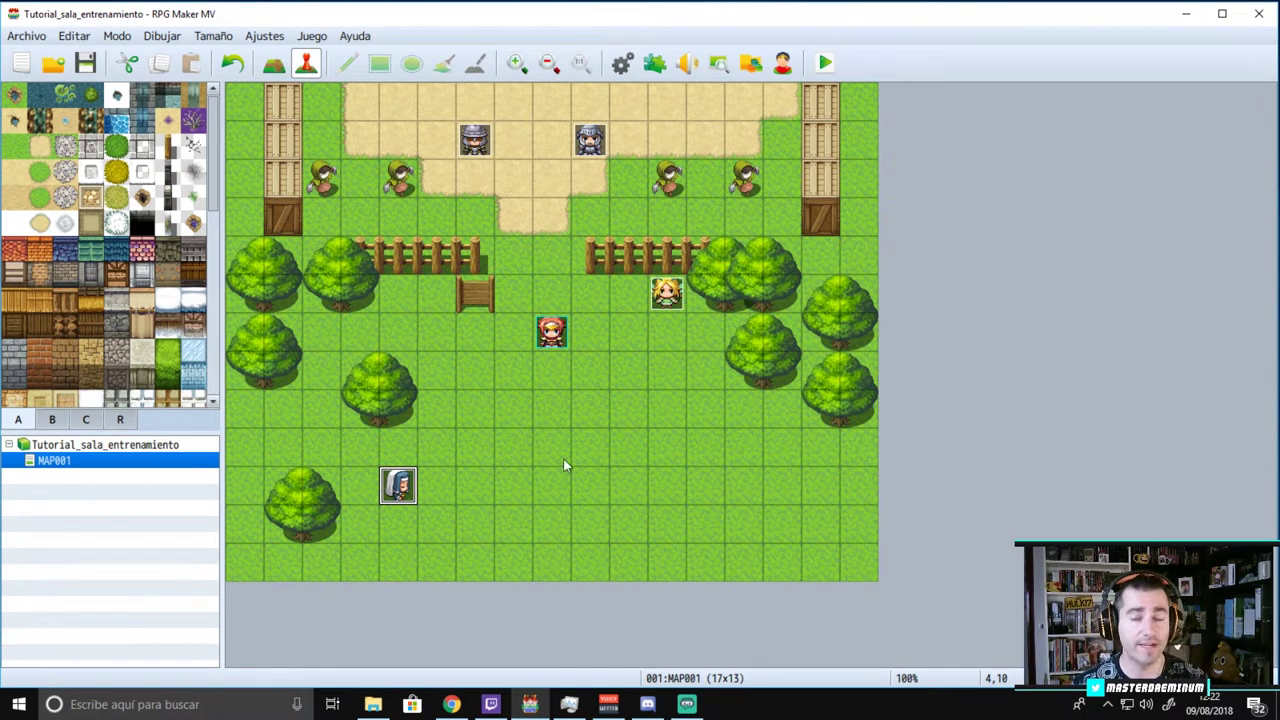
- Examine the Entrenador de mana event, then the Cambiar EXP command settings in the Entrenador event
double_click(400, 486)
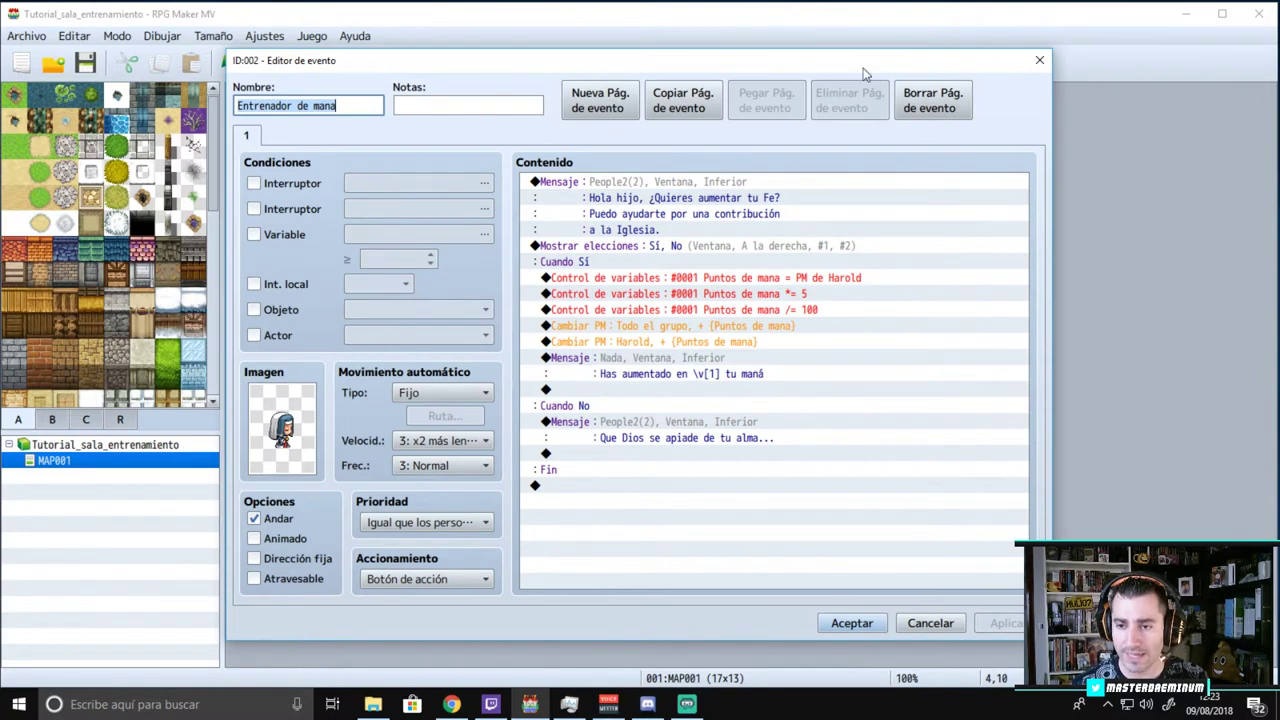
click(1039, 60)
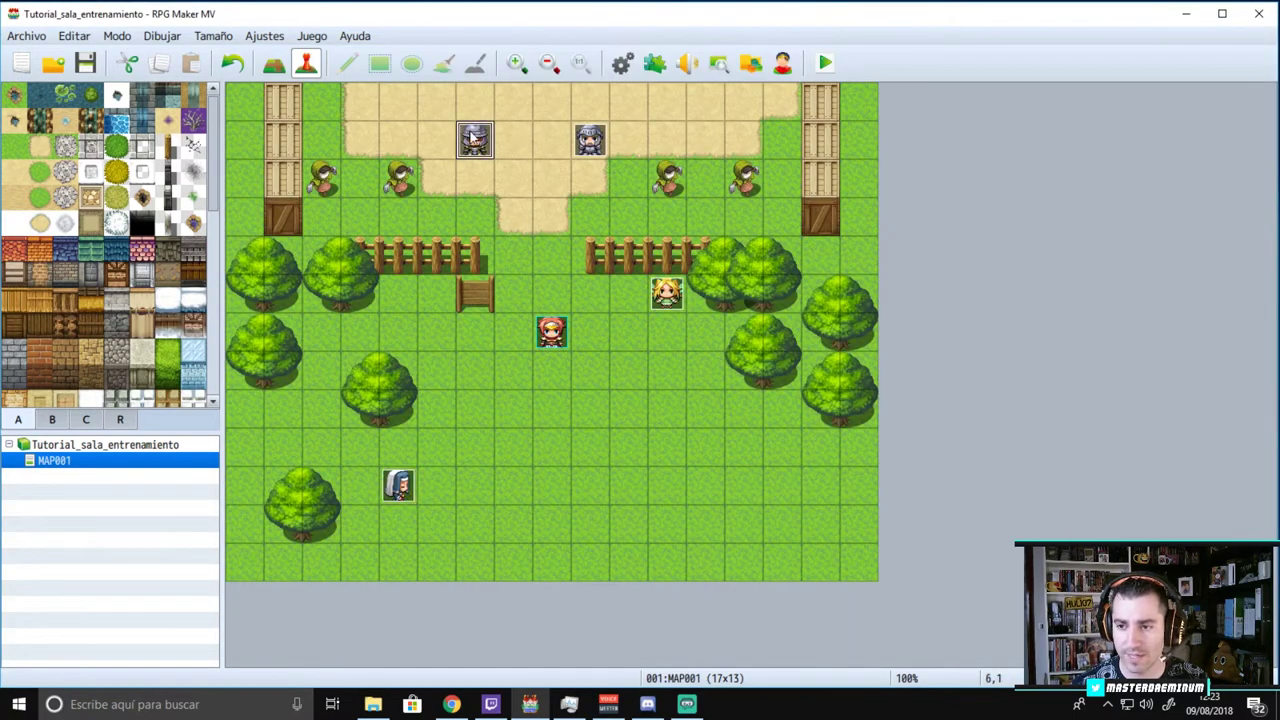
double_click(472, 136)
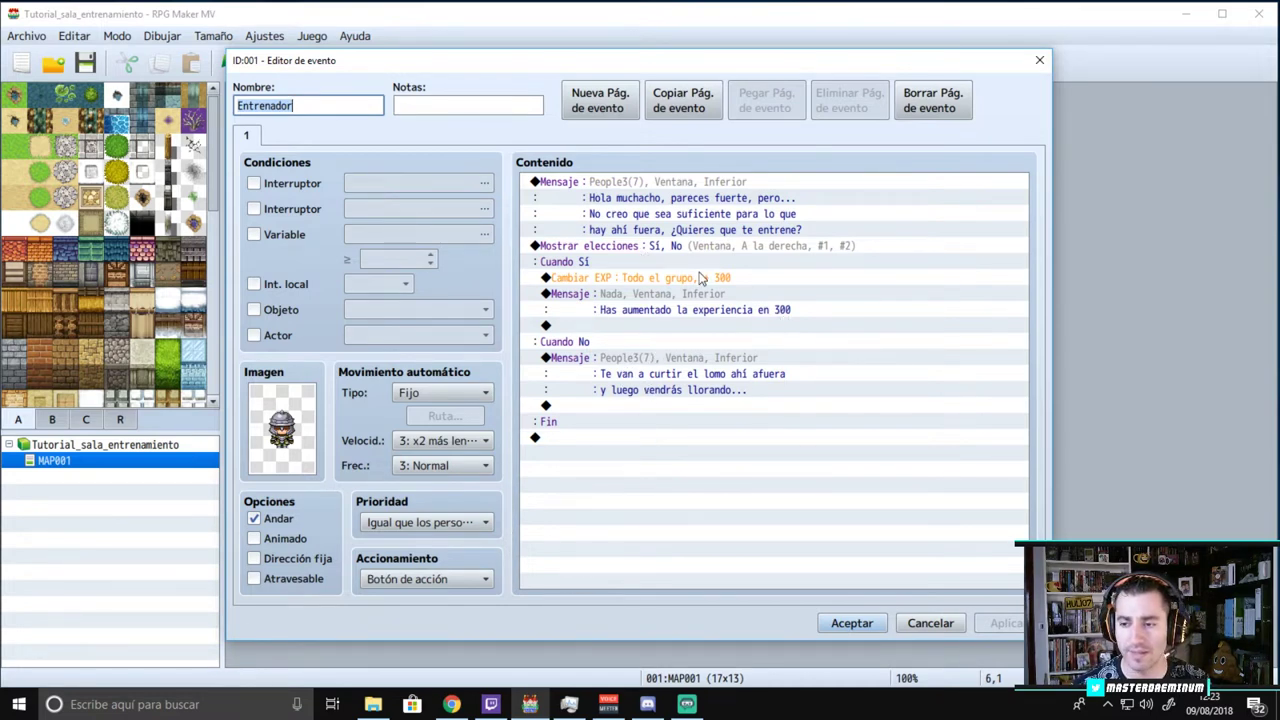
click(631, 280)
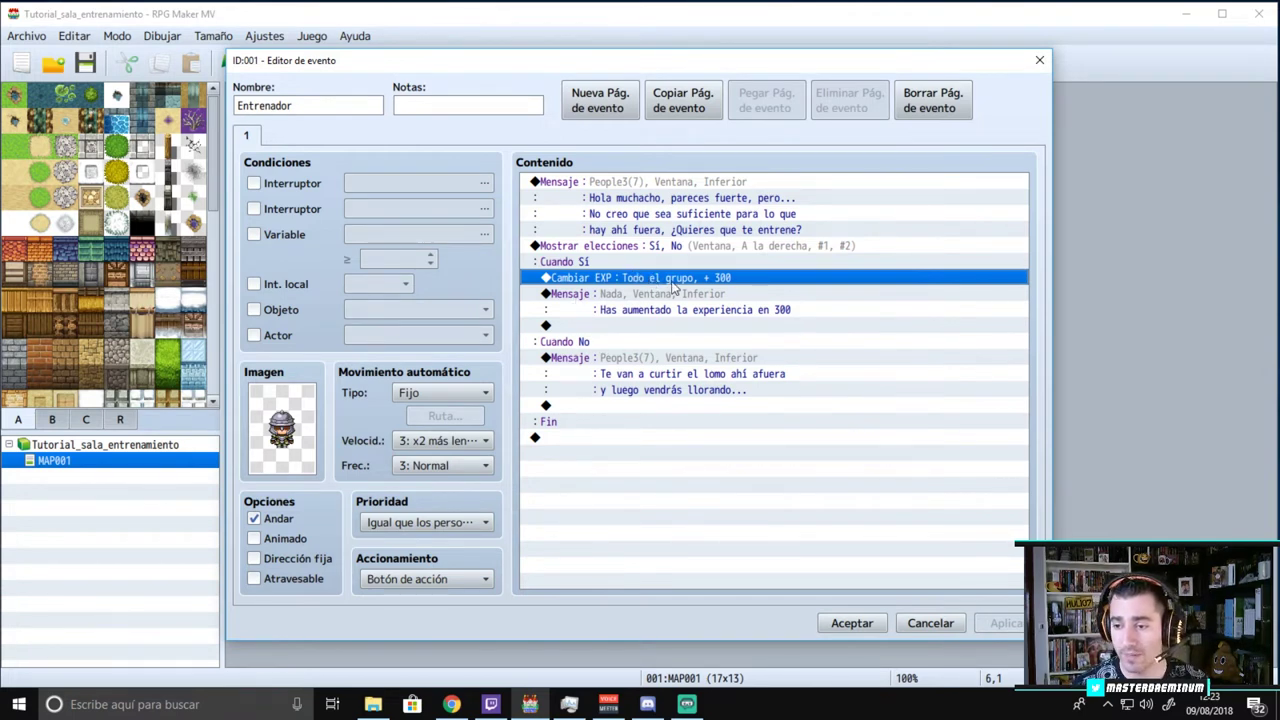
right_click(573, 280)
key(Escape)
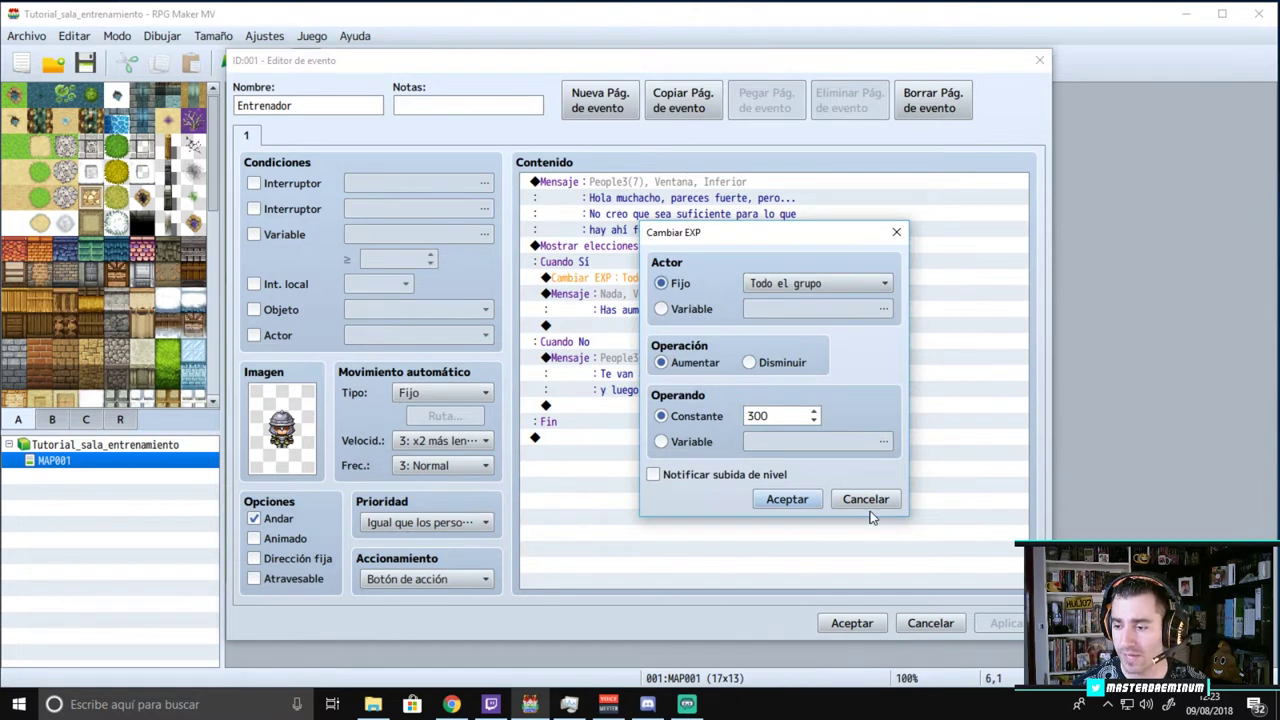
click(868, 499)
- Examine the fixed-actor choices offered by a new Cambiar EXP command without adding it to the event
double_click(582, 406)
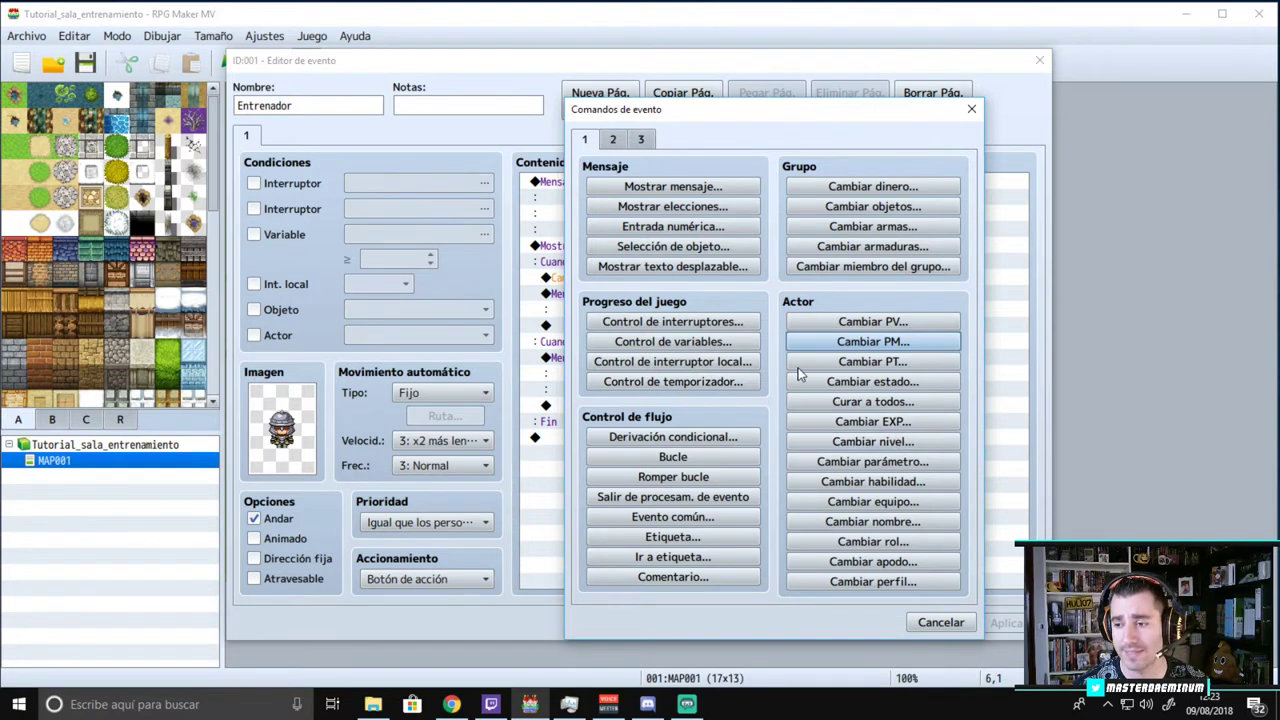
click(877, 416)
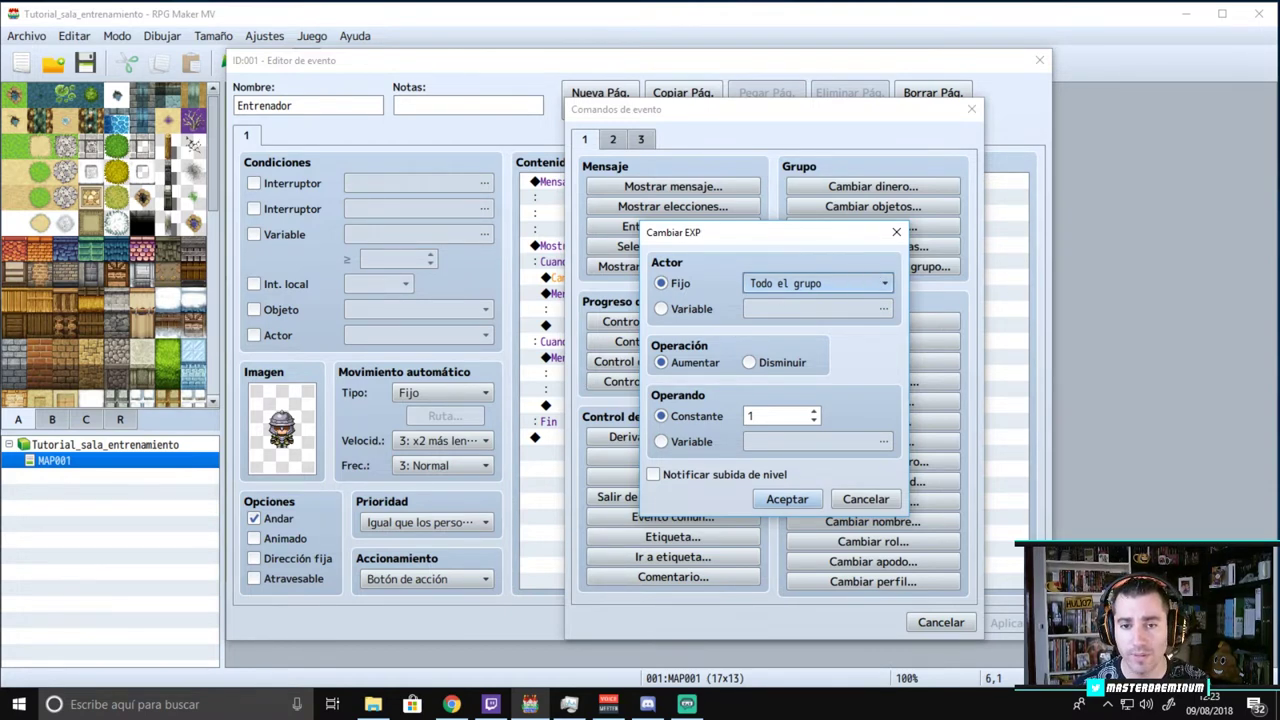
key(Down)
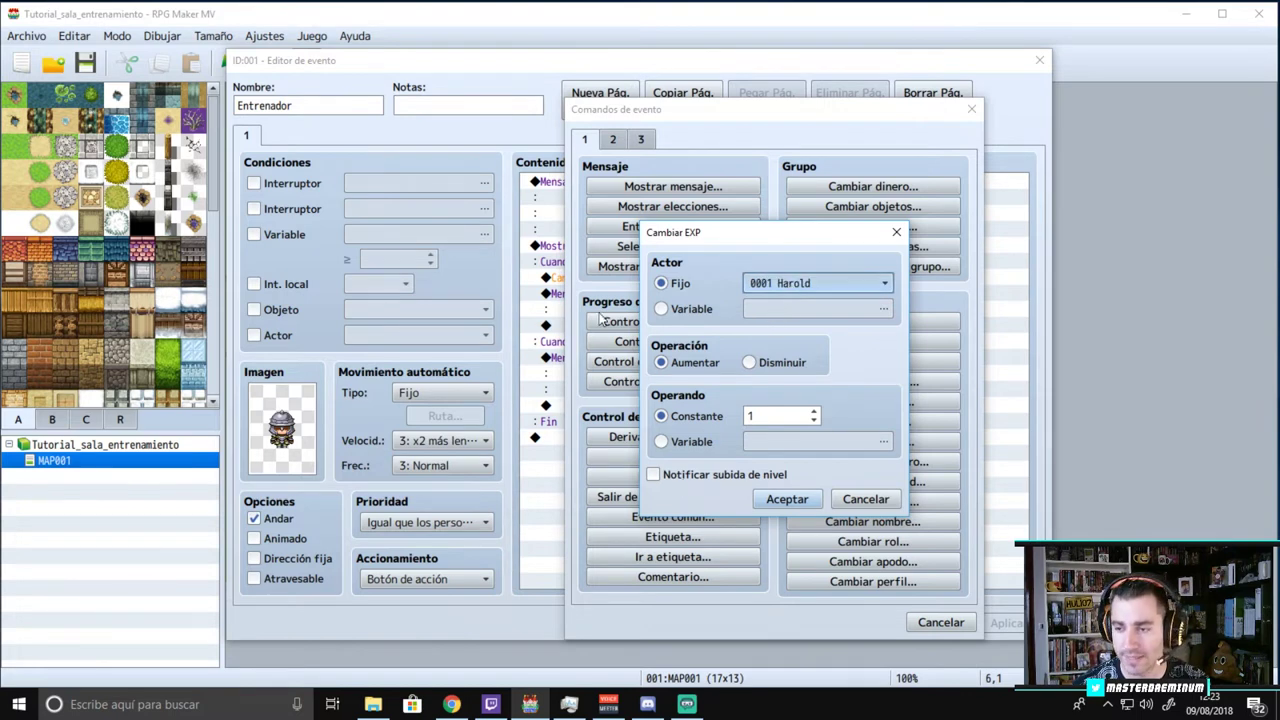
key(Down)
key(Down)
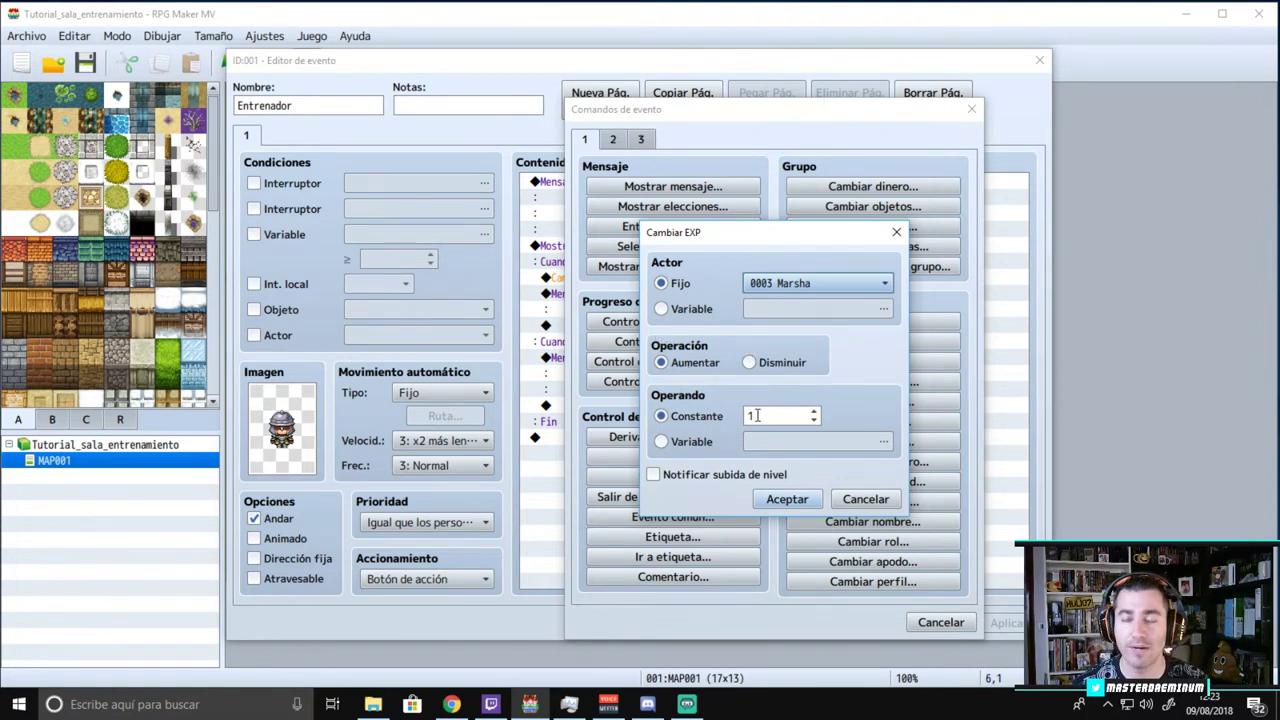
click(865, 499)
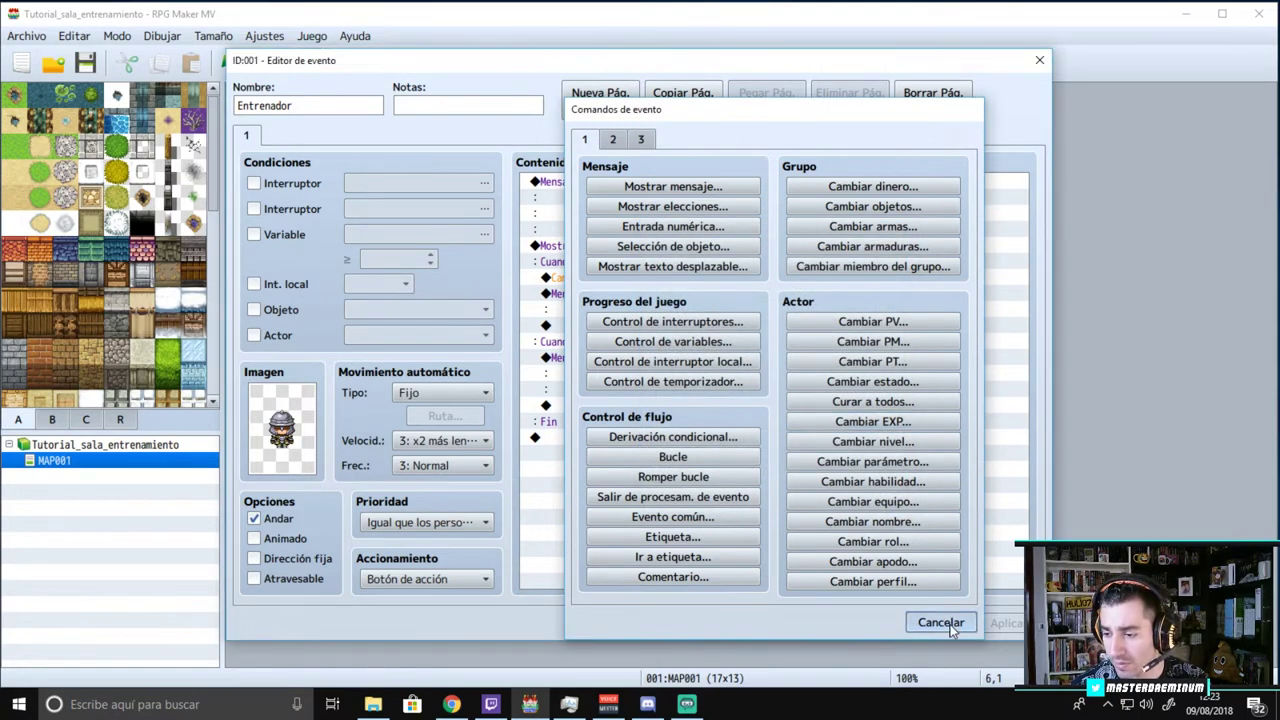
click(938, 622)
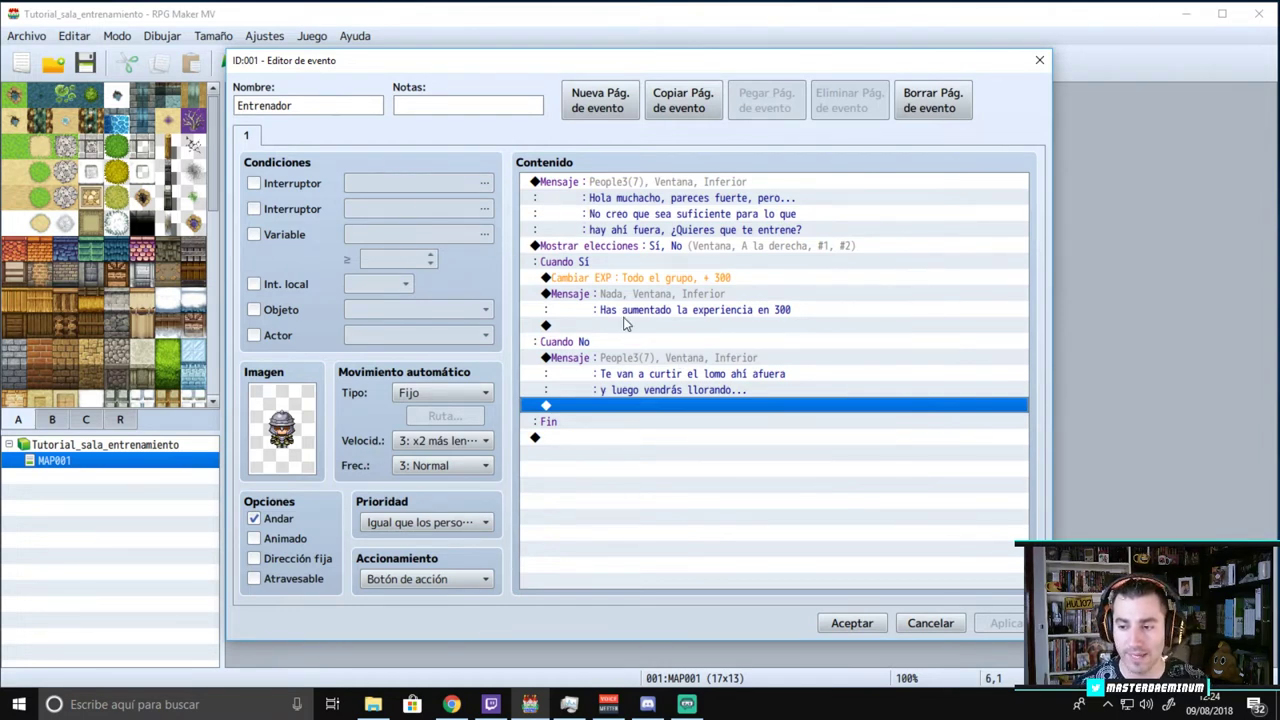
- Add a local switch control A = ON after the experience message in the Sí branch
double_click(589, 326)
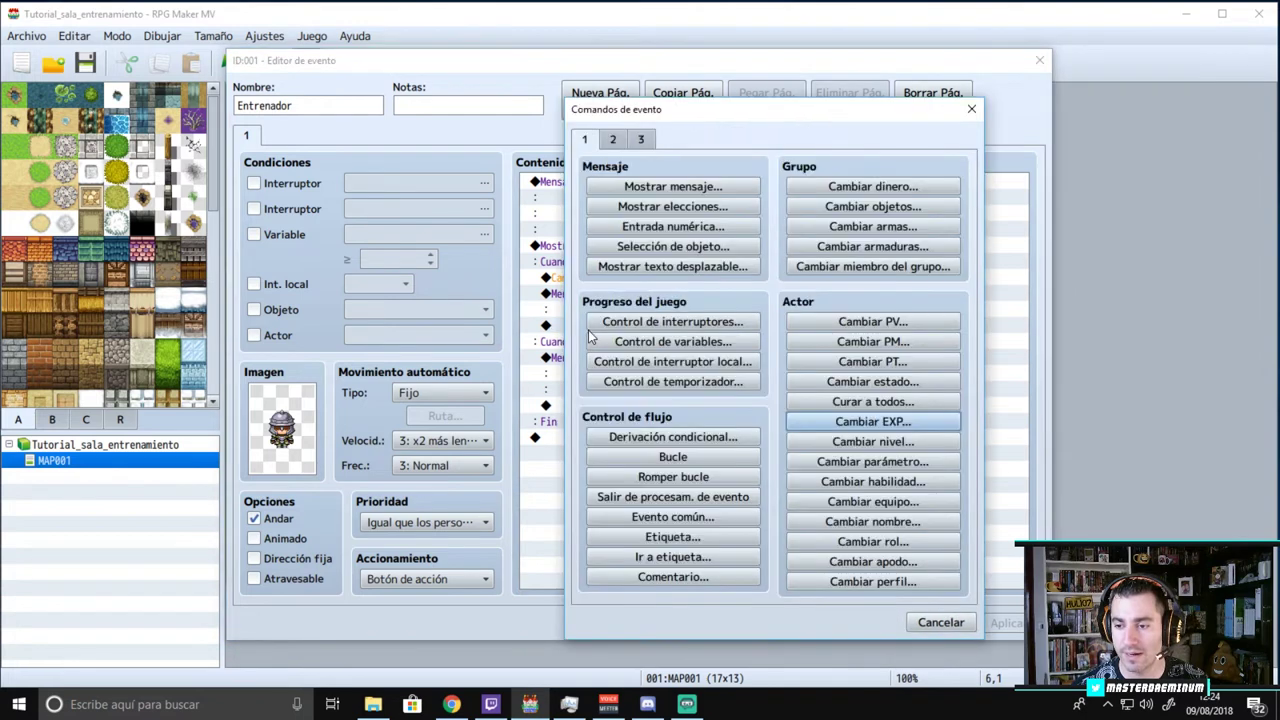
click(660, 361)
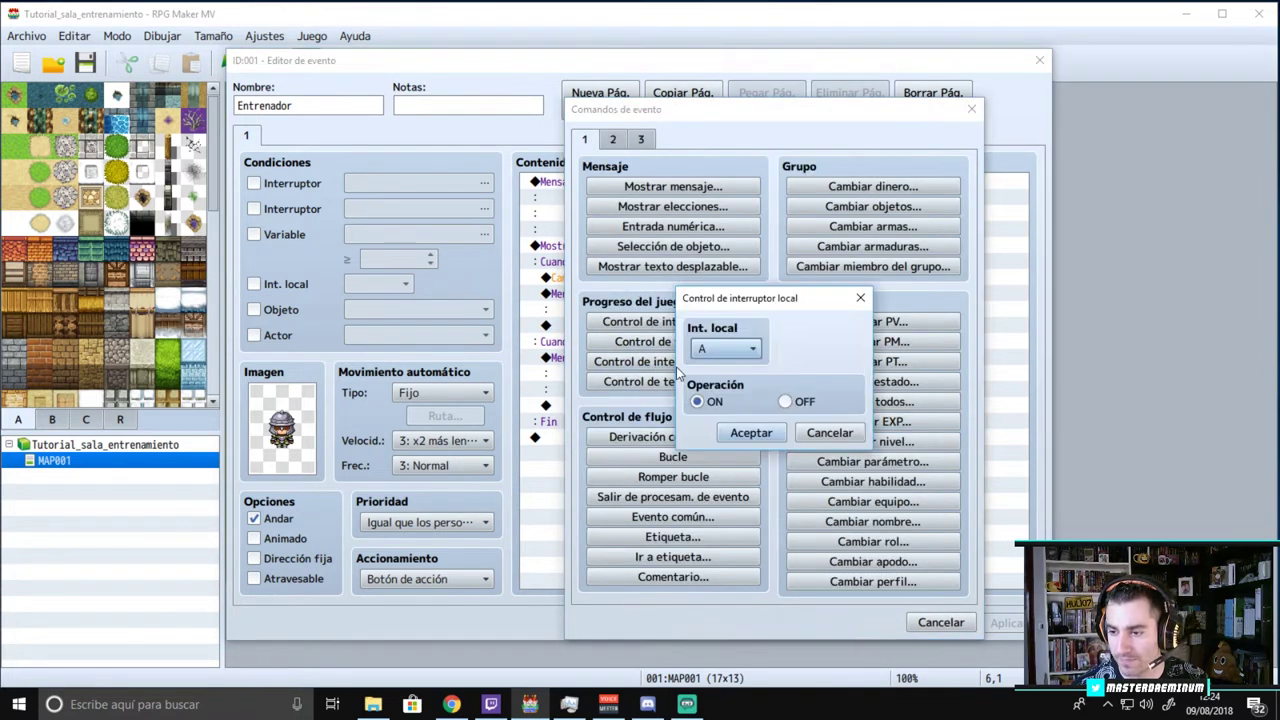
click(748, 350)
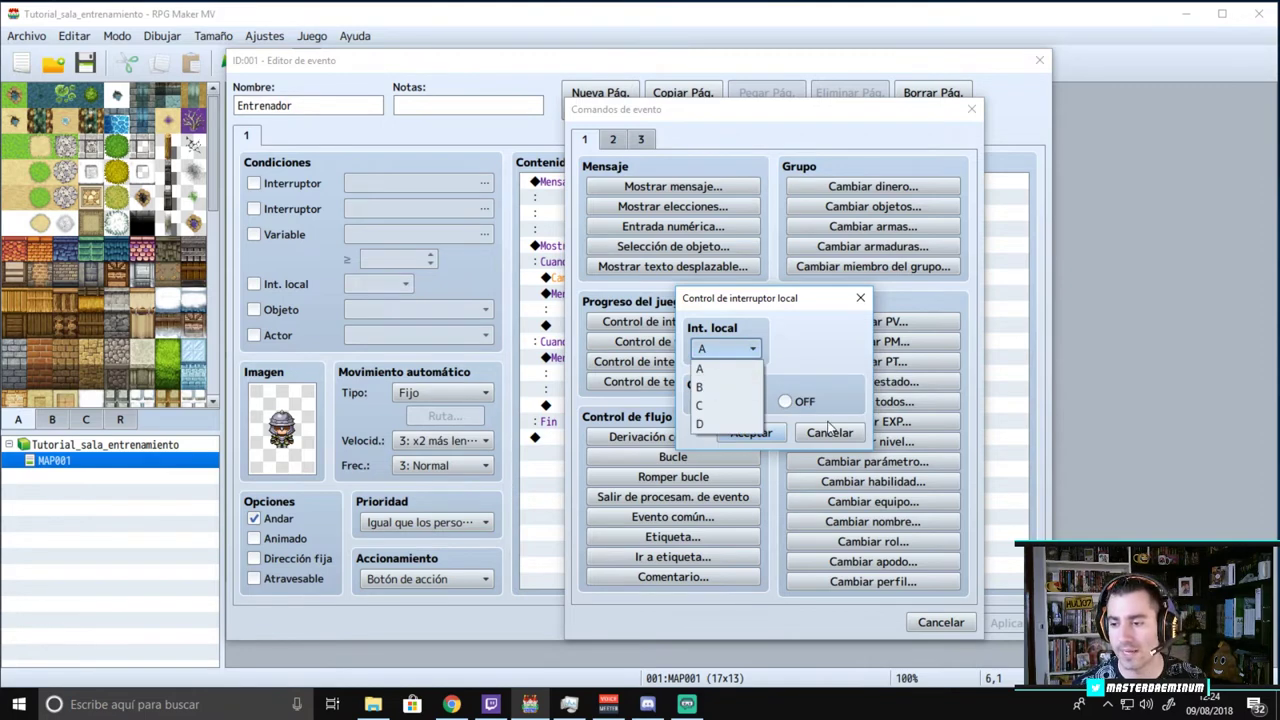
click(725, 369)
click(750, 432)
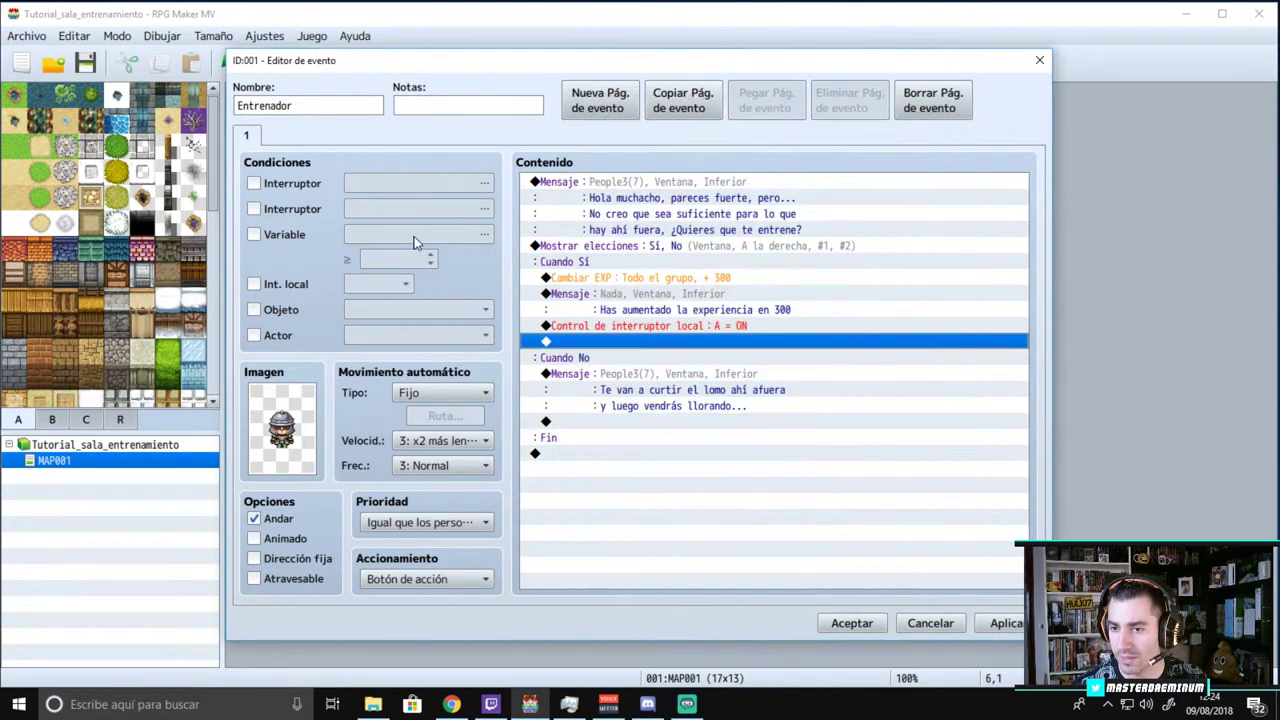
- Add a second page to the Entrenador event with local switch A as its only condition
click(600, 100)
click(254, 183)
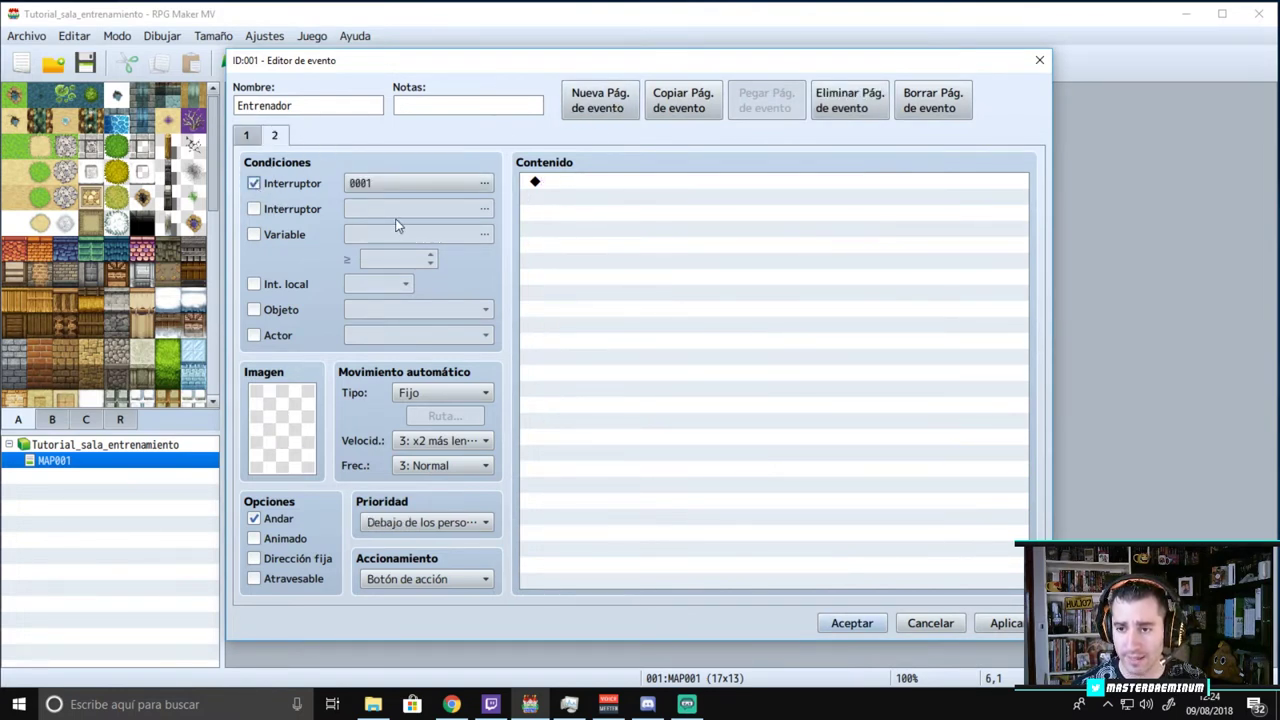
click(254, 183)
click(254, 284)
click(246, 135)
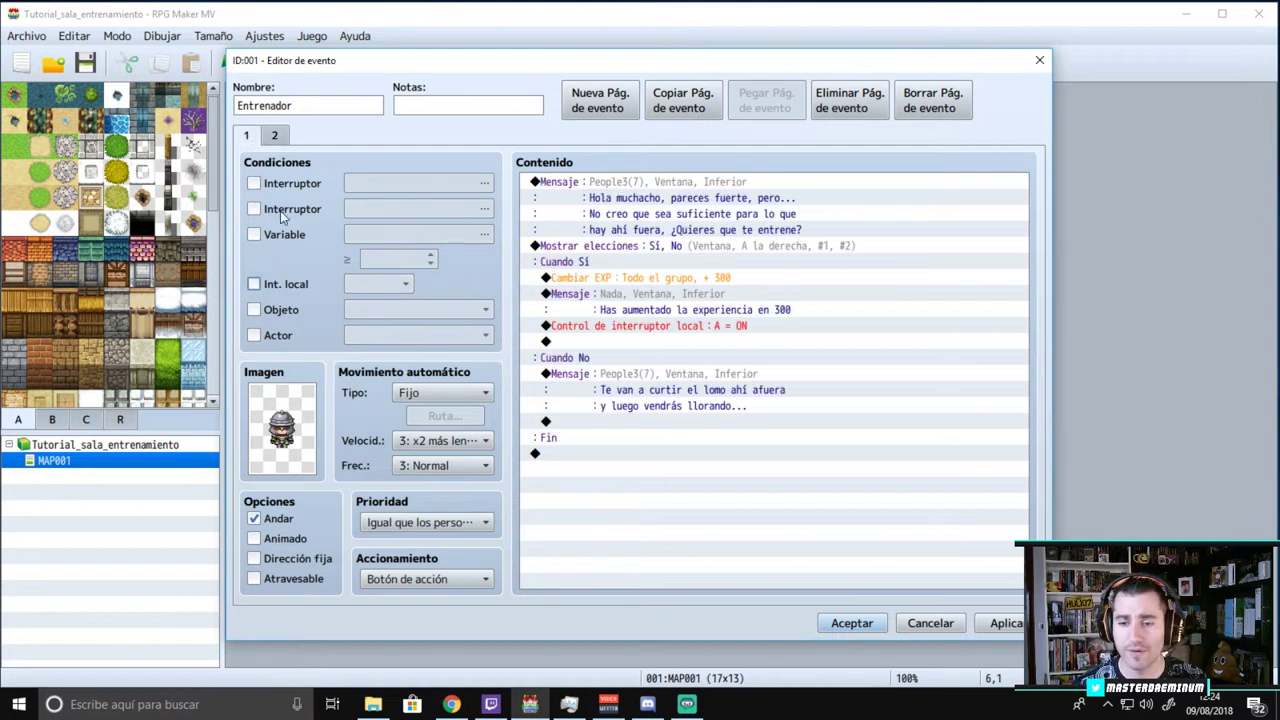
- Give page 2 the grey-helmeted soldier image from People3 and apply the change
click(274, 135)
double_click(265, 414)
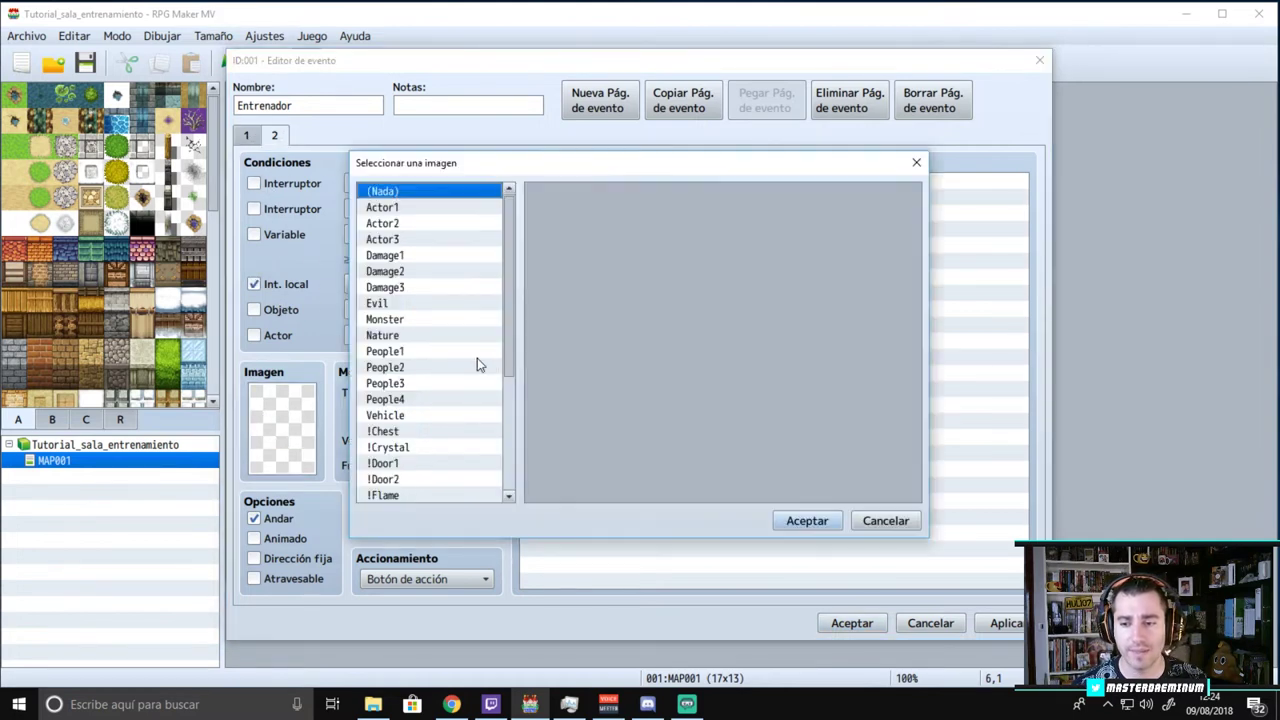
click(401, 208)
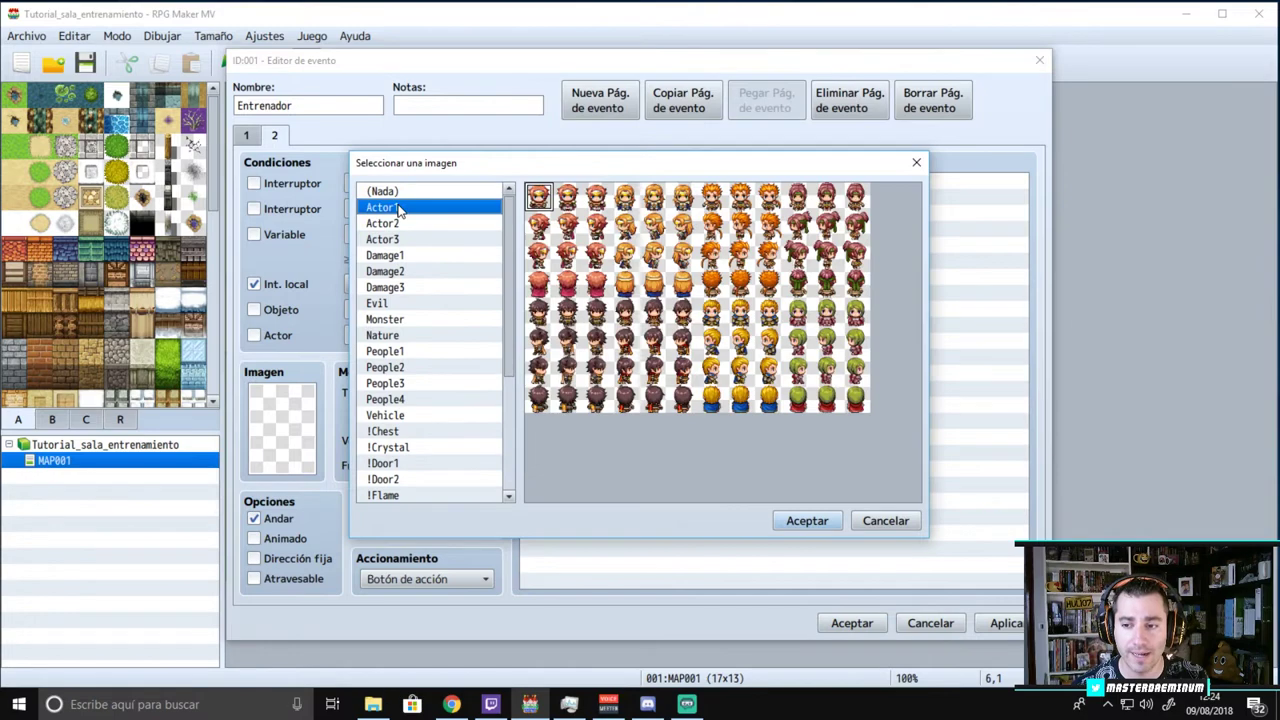
click(401, 369)
click(415, 384)
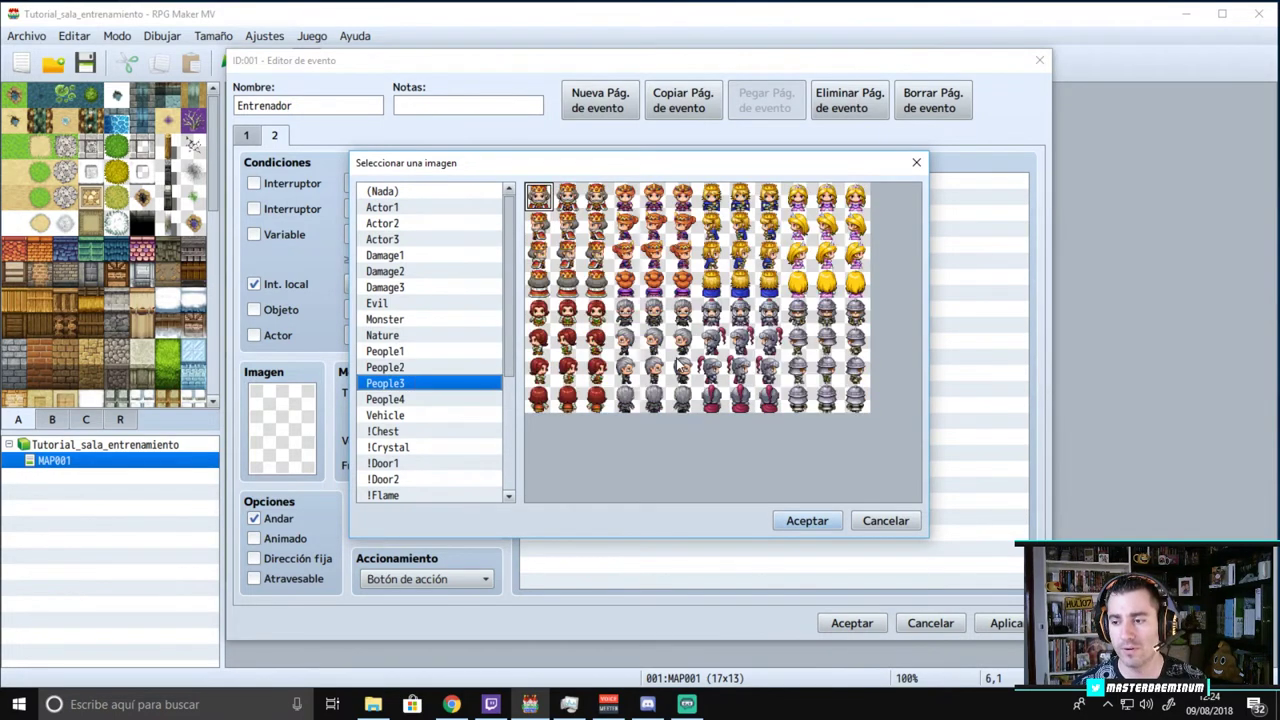
click(826, 316)
click(802, 528)
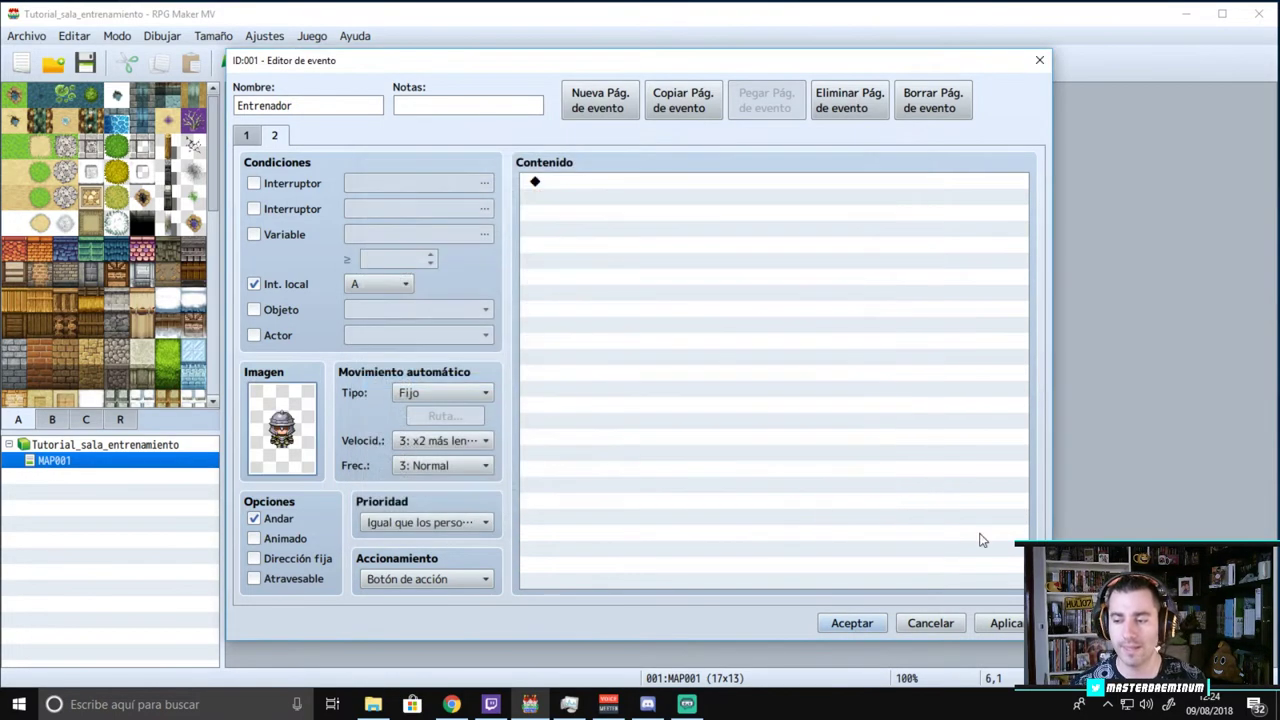
click(1005, 623)
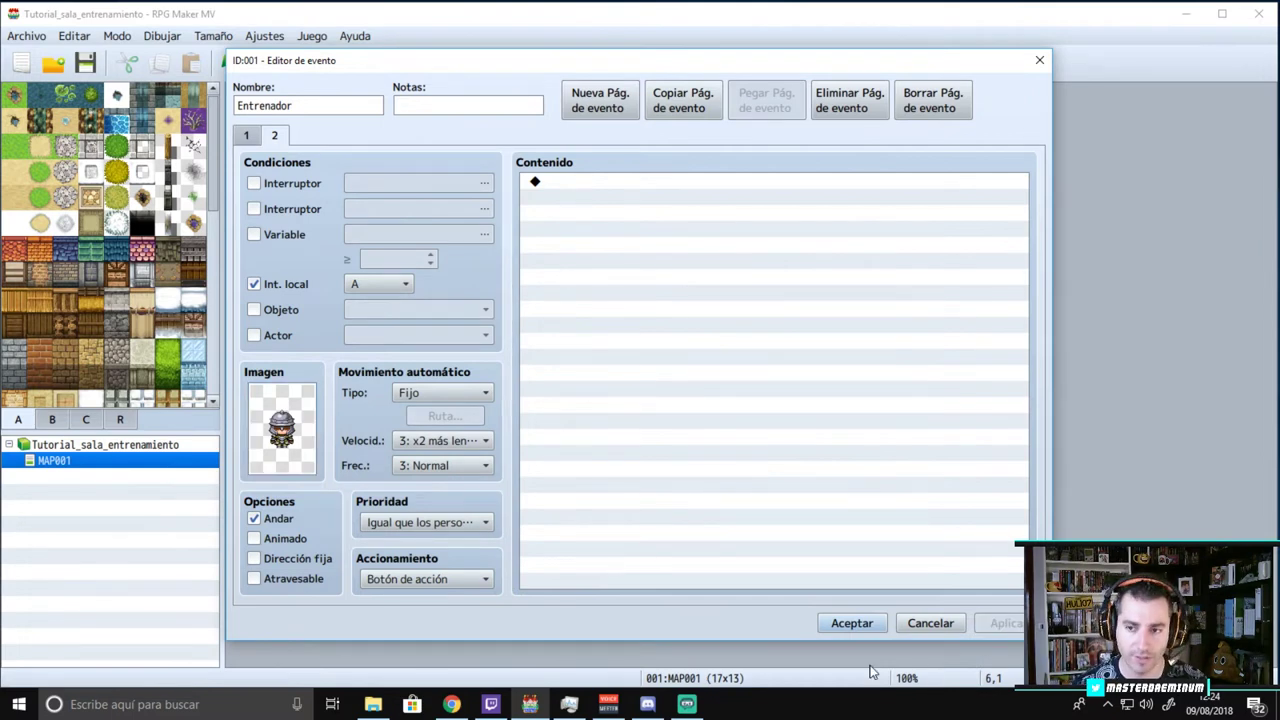
- Create a message on page 2 with the text "No tengo nada más que enseñarte."
double_click(583, 183)
click(667, 186)
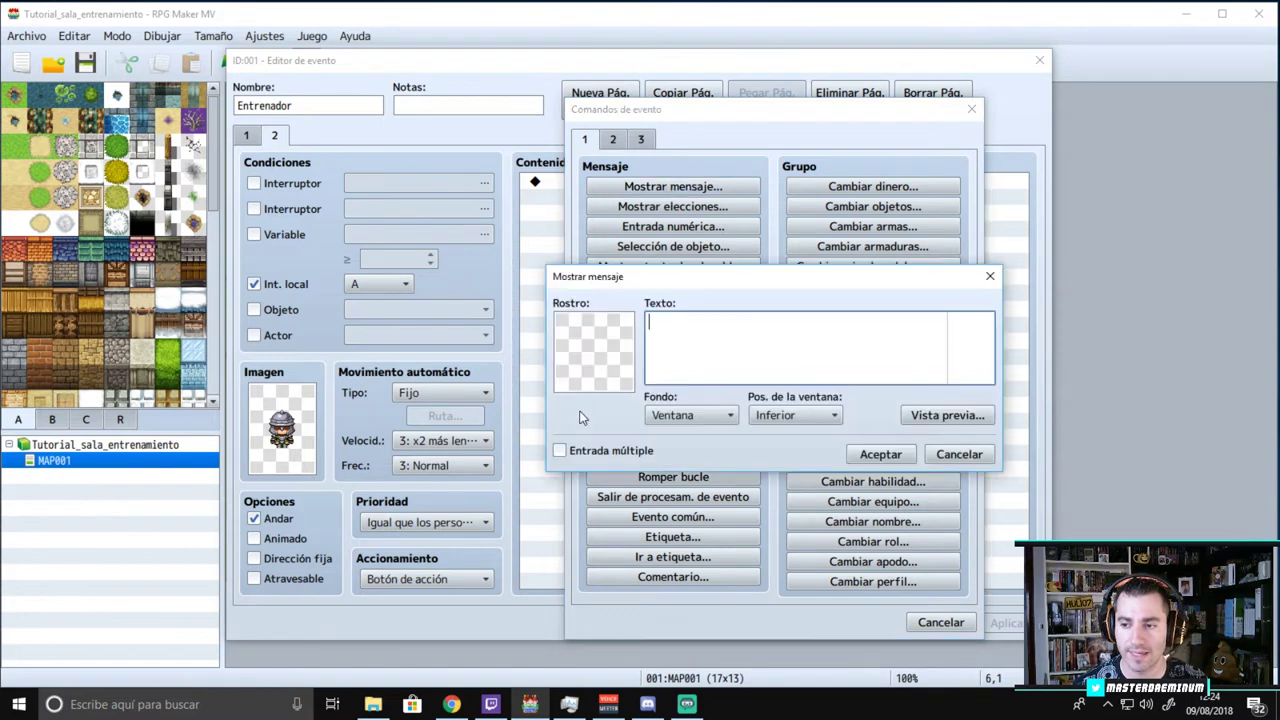
text(No tengo nada mas que ensaeñarte.)
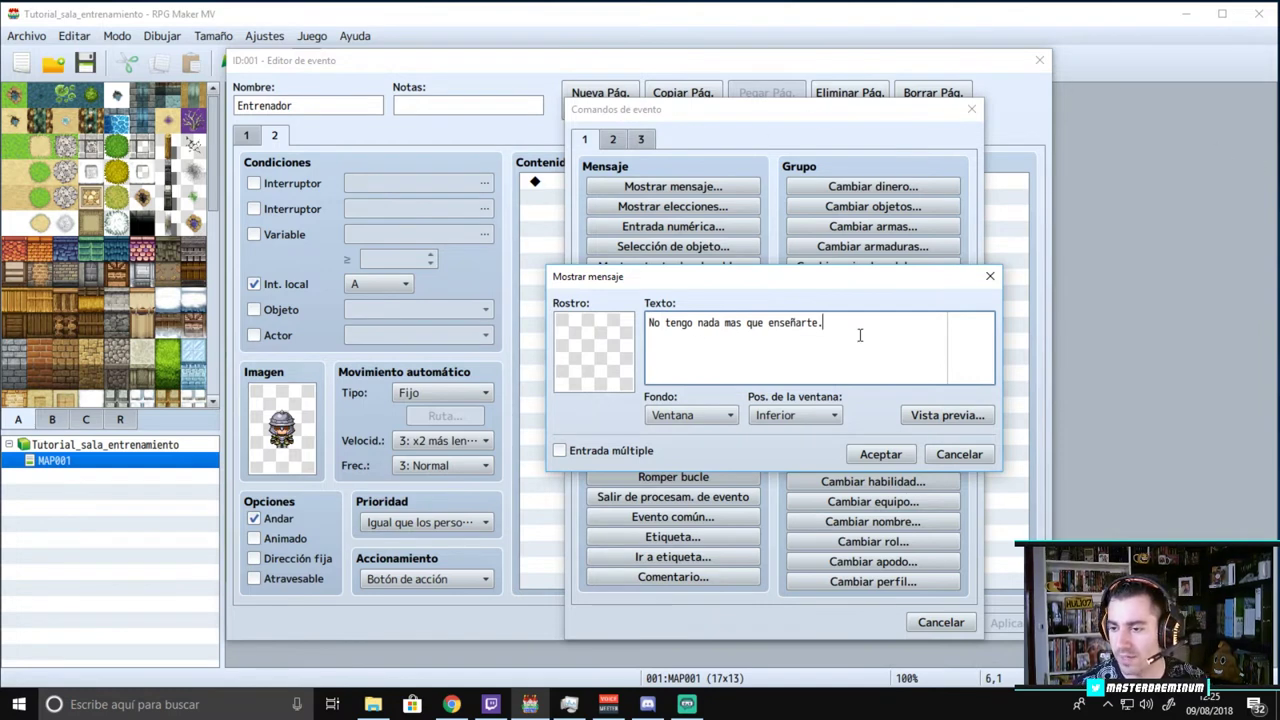
click(738, 326)
key(BackSpace)
text(á)
- Assign the helmeted soldier face from People3 to the message and save the Entrenador event
double_click(632, 345)
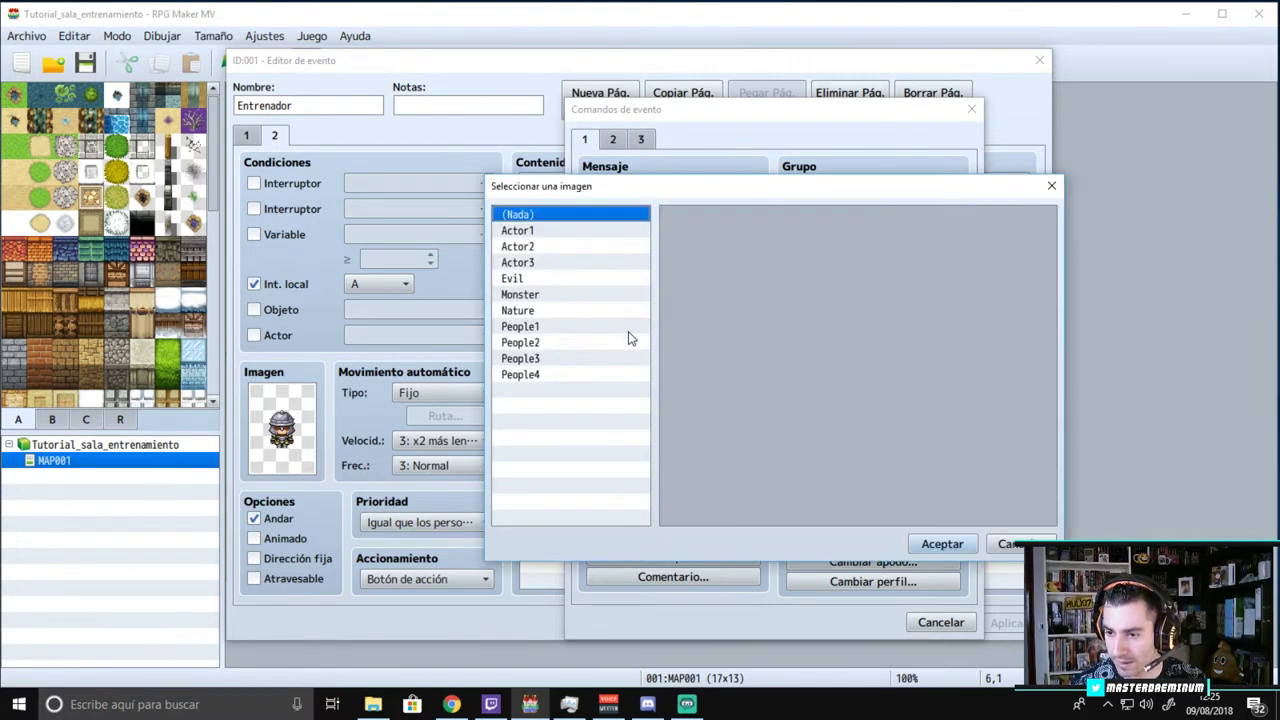
click(545, 342)
click(541, 358)
double_click(951, 353)
click(860, 456)
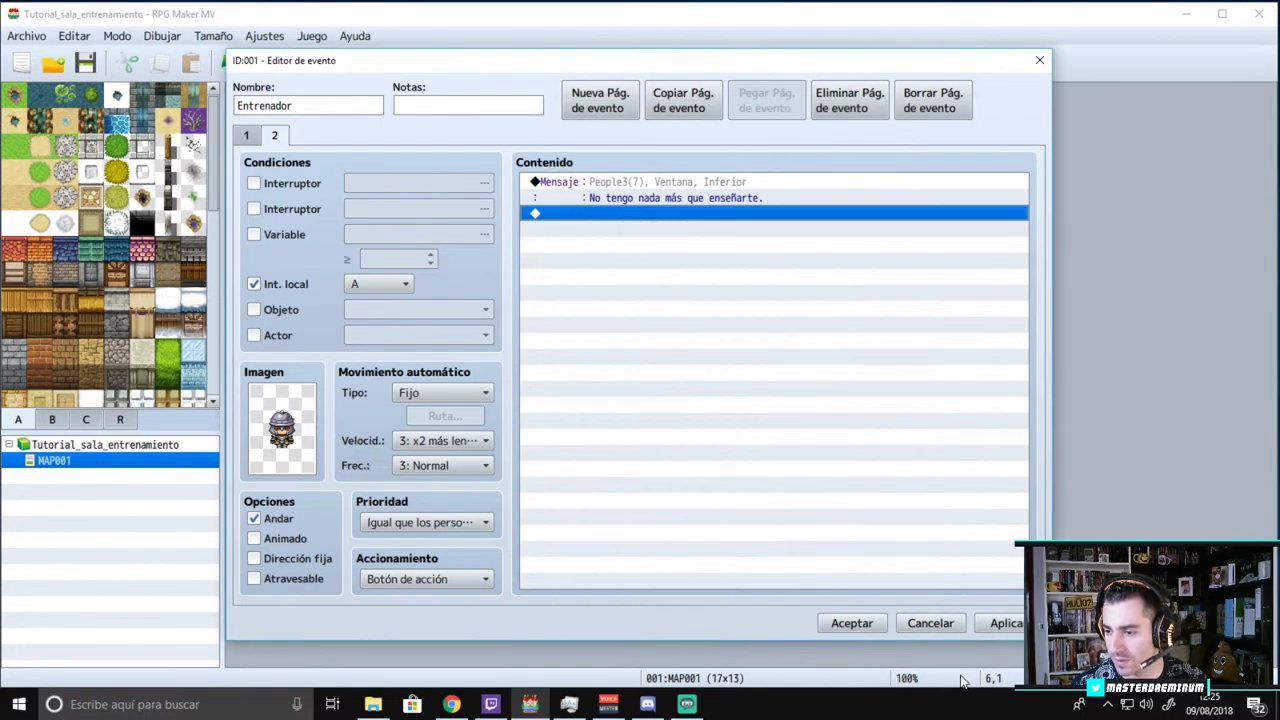
click(1000, 622)
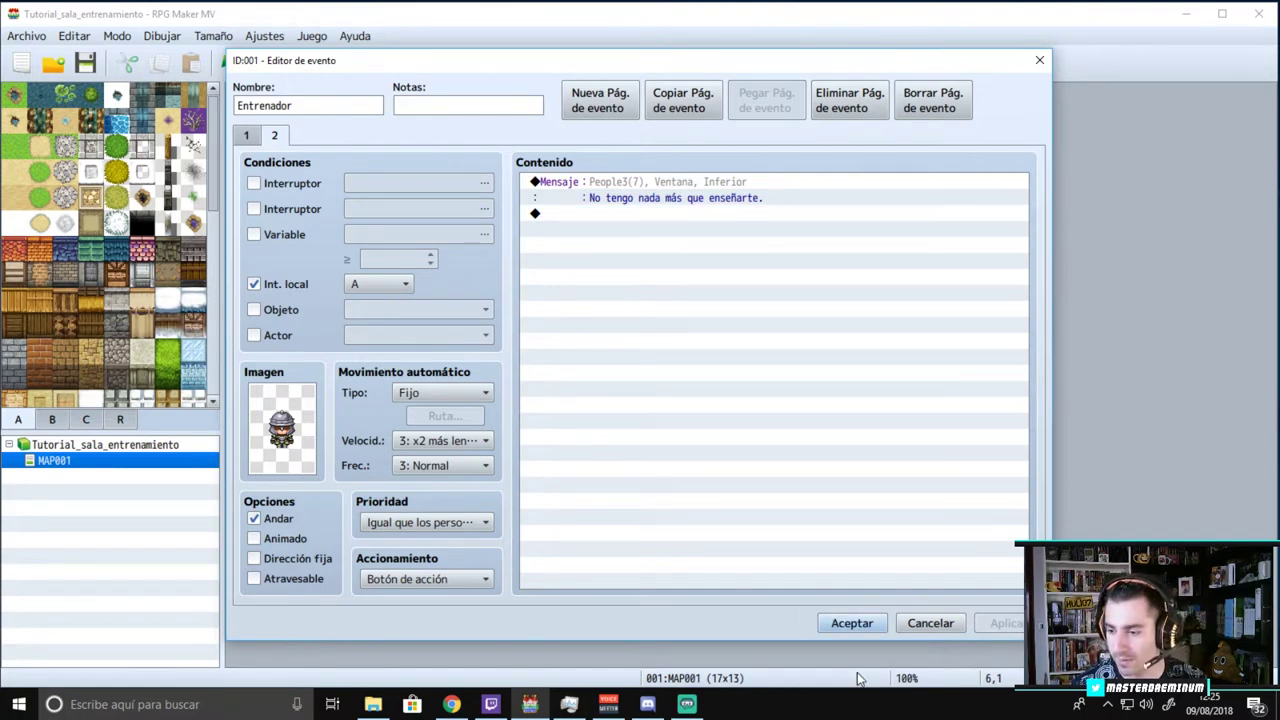
click(840, 624)
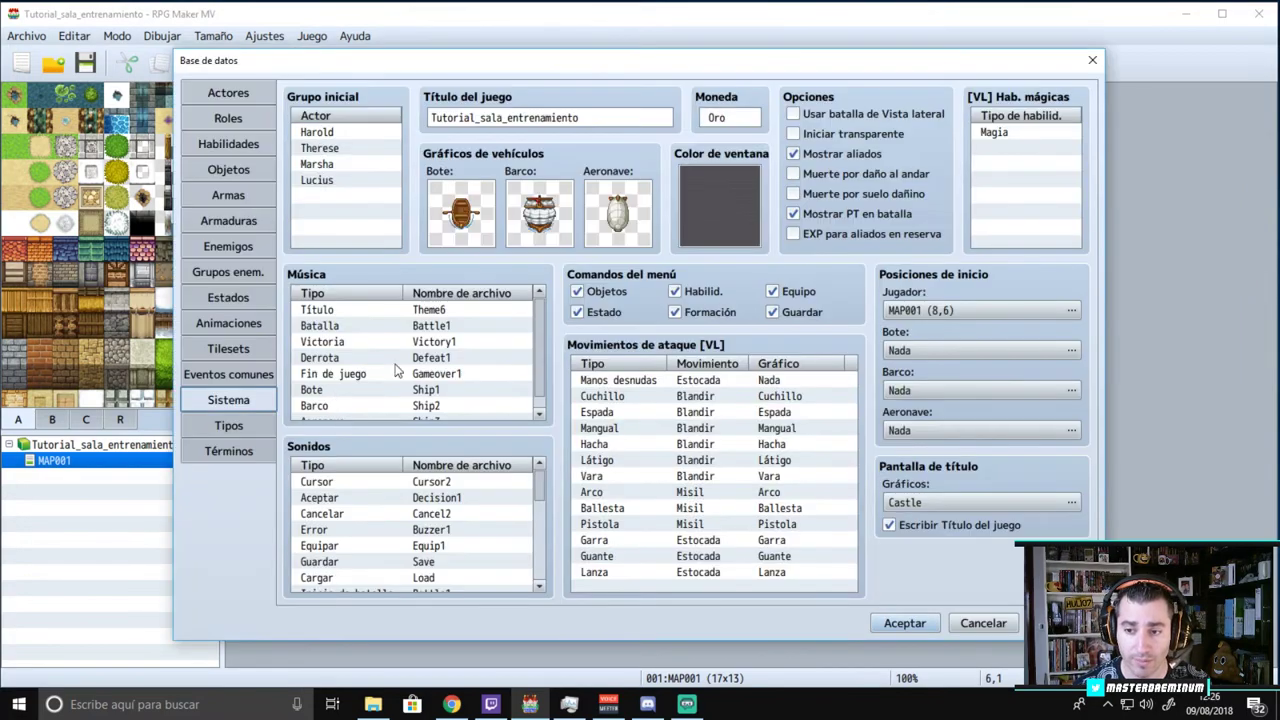
- Open the experience curve of the Héroe role in the database, looking over the actors first
click(249, 100)
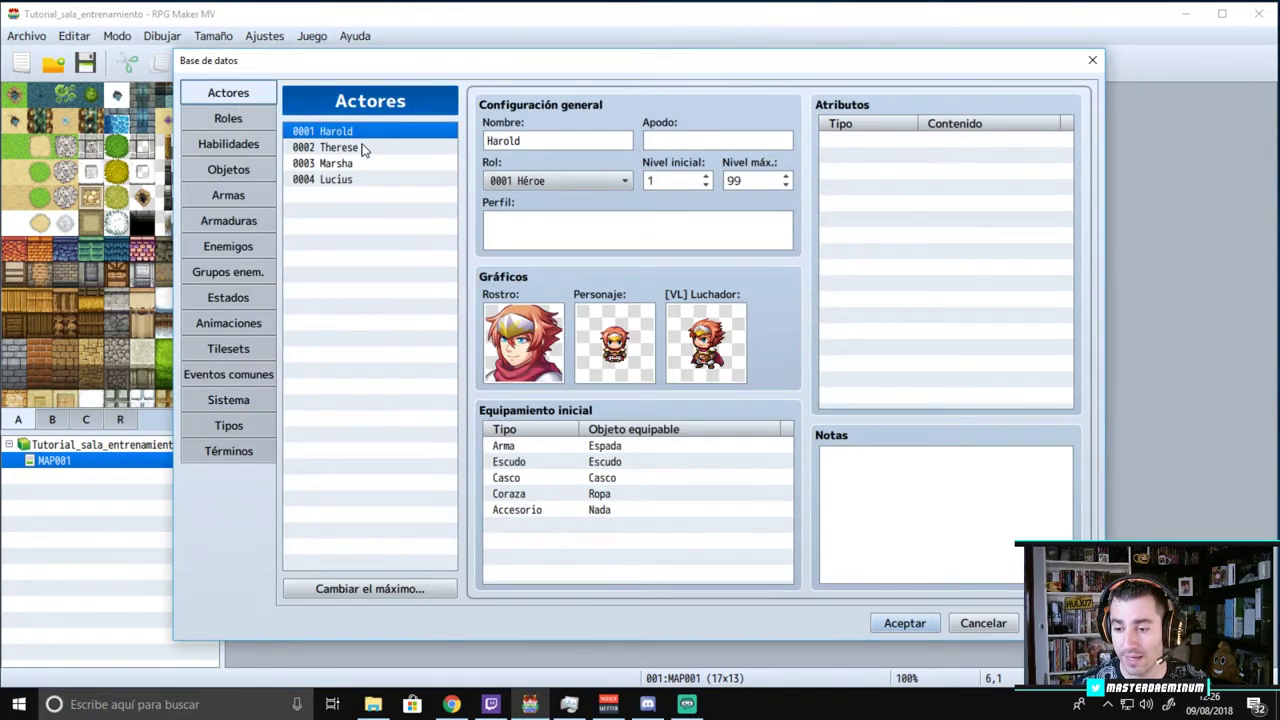
click(240, 122)
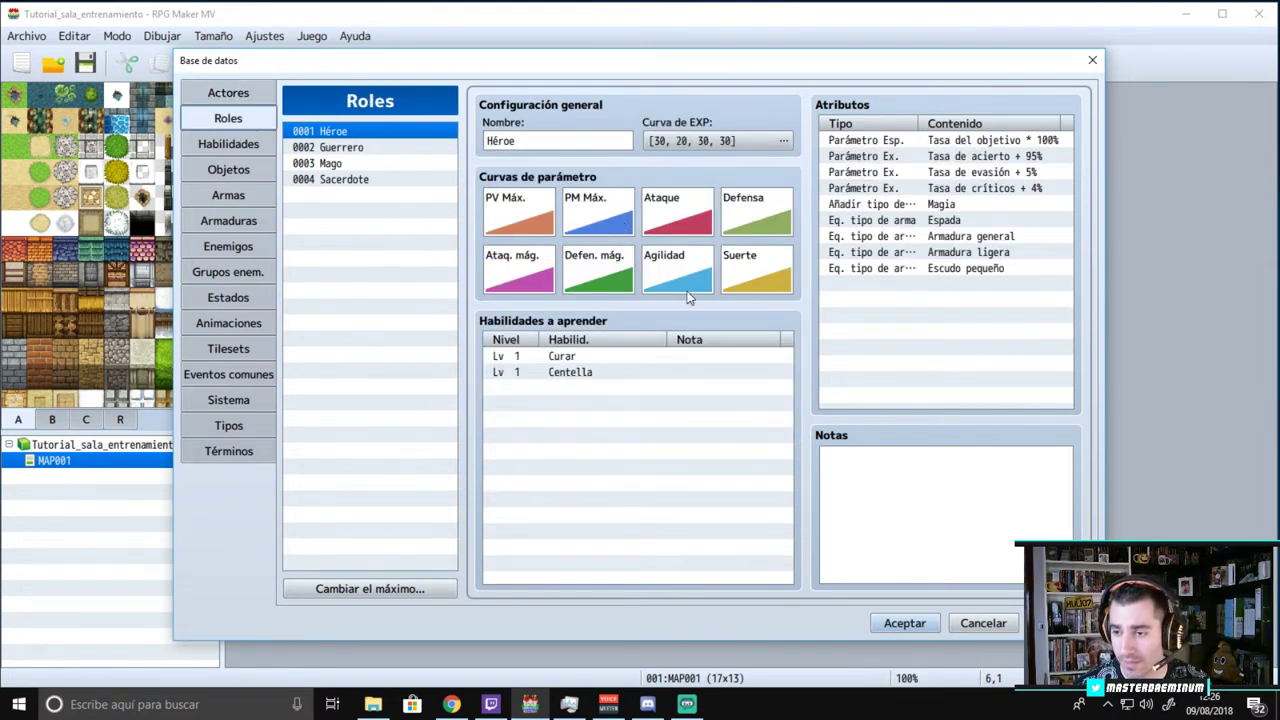
click(711, 145)
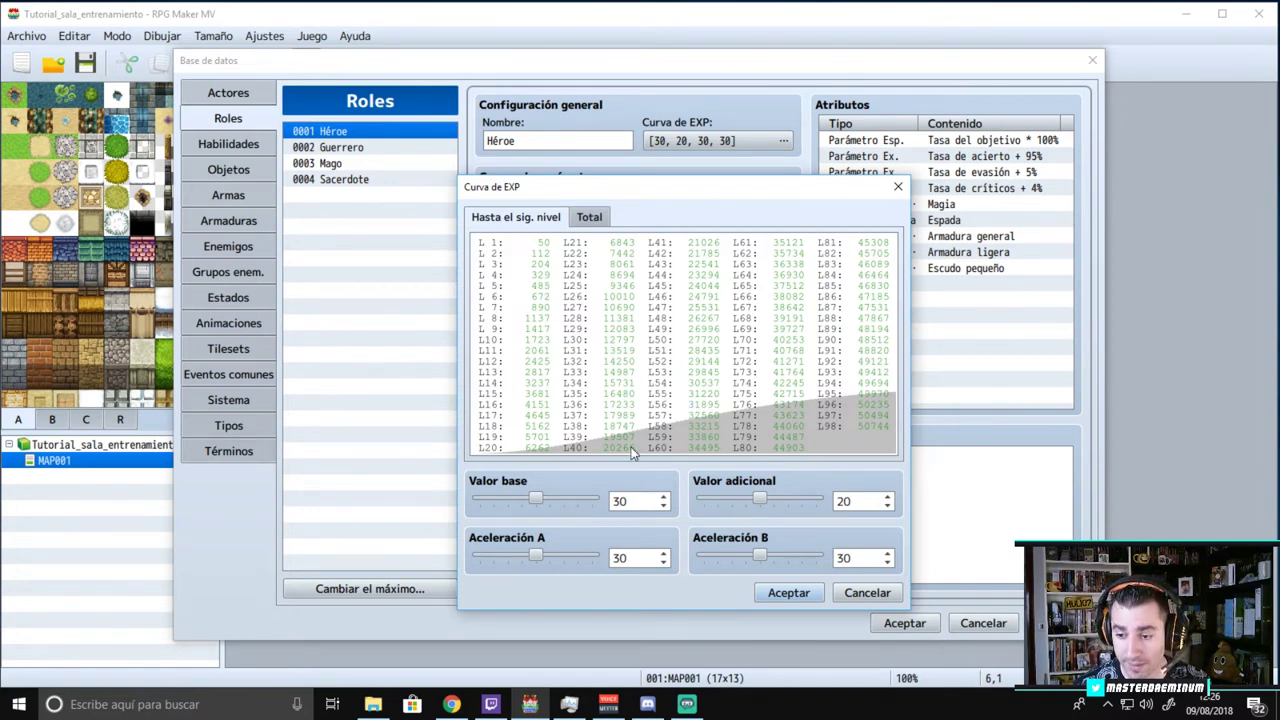
- Try the Héroe experience curve with base value 50, additional value 40 and both accelerations at 50, and leave the database without saving
drag(539, 499, 698, 485)
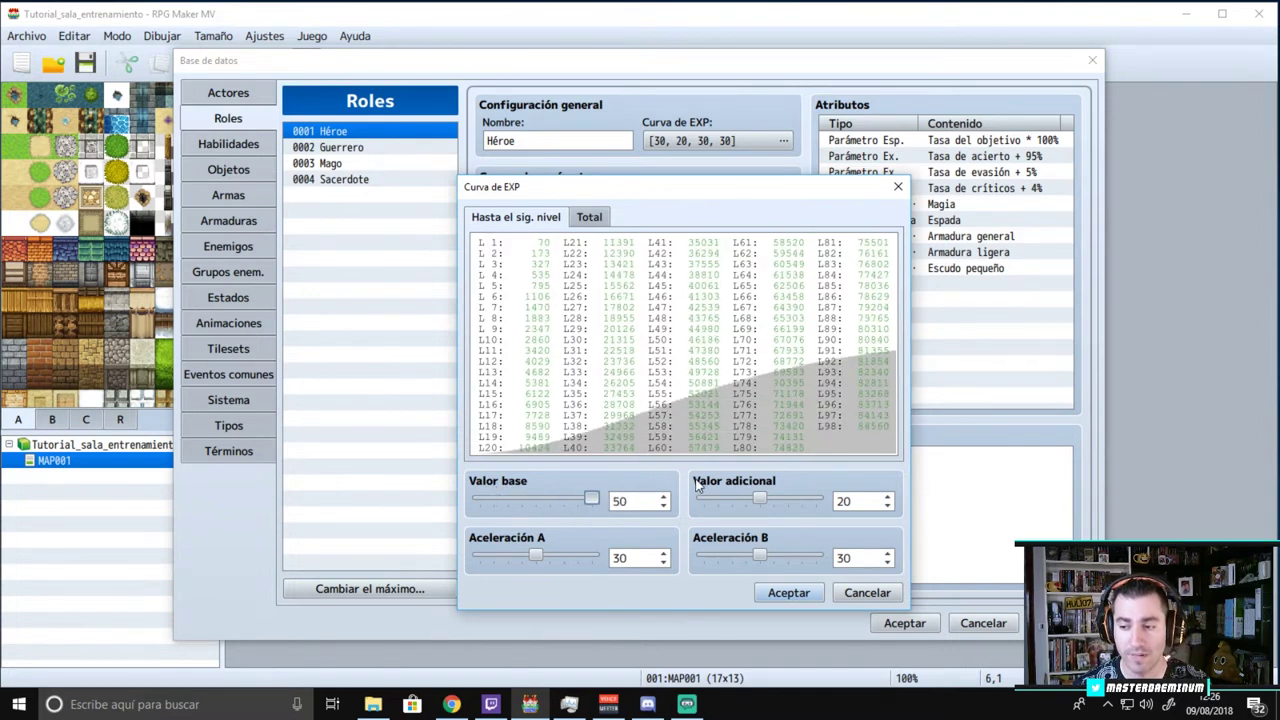
drag(536, 556, 667, 557)
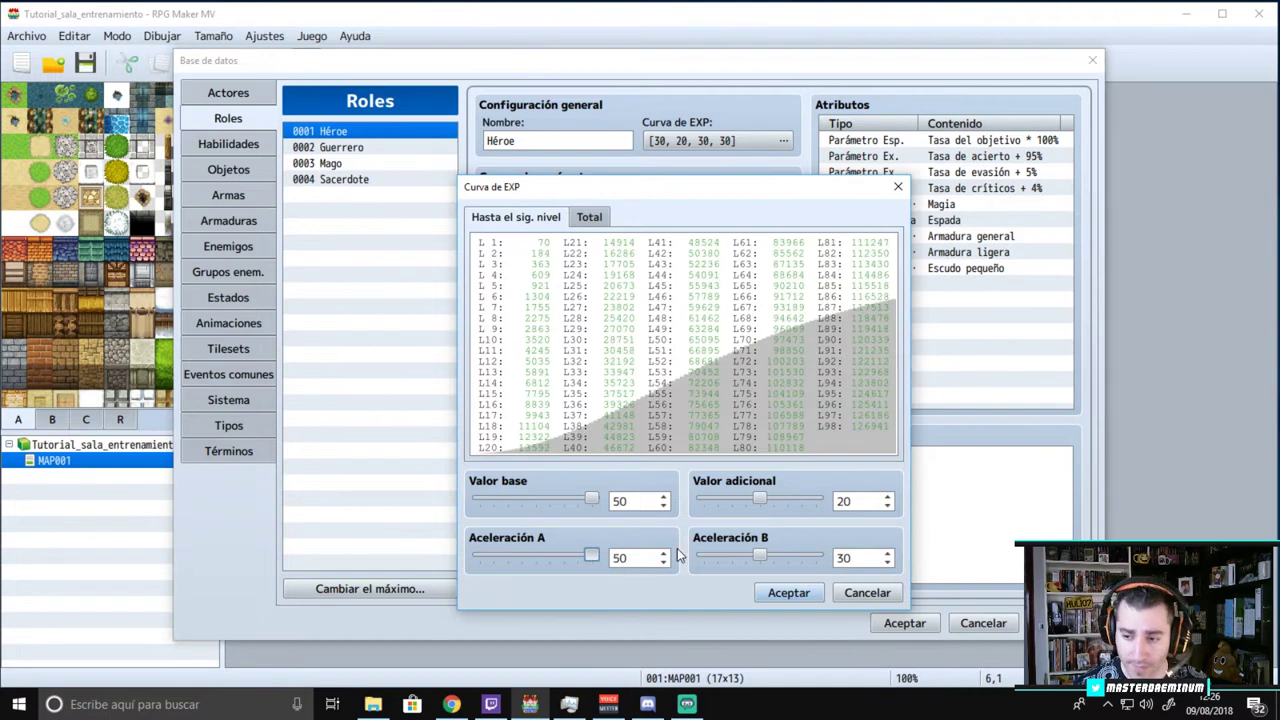
drag(759, 498, 815, 499)
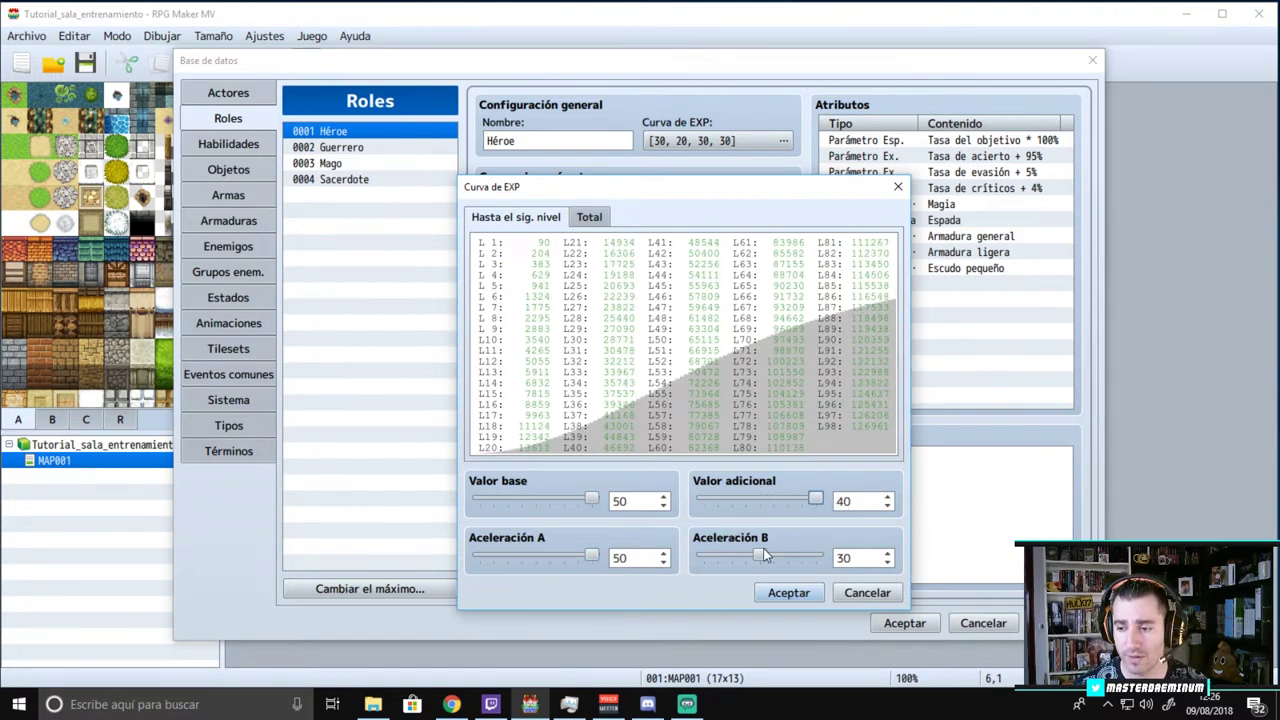
drag(760, 555, 818, 556)
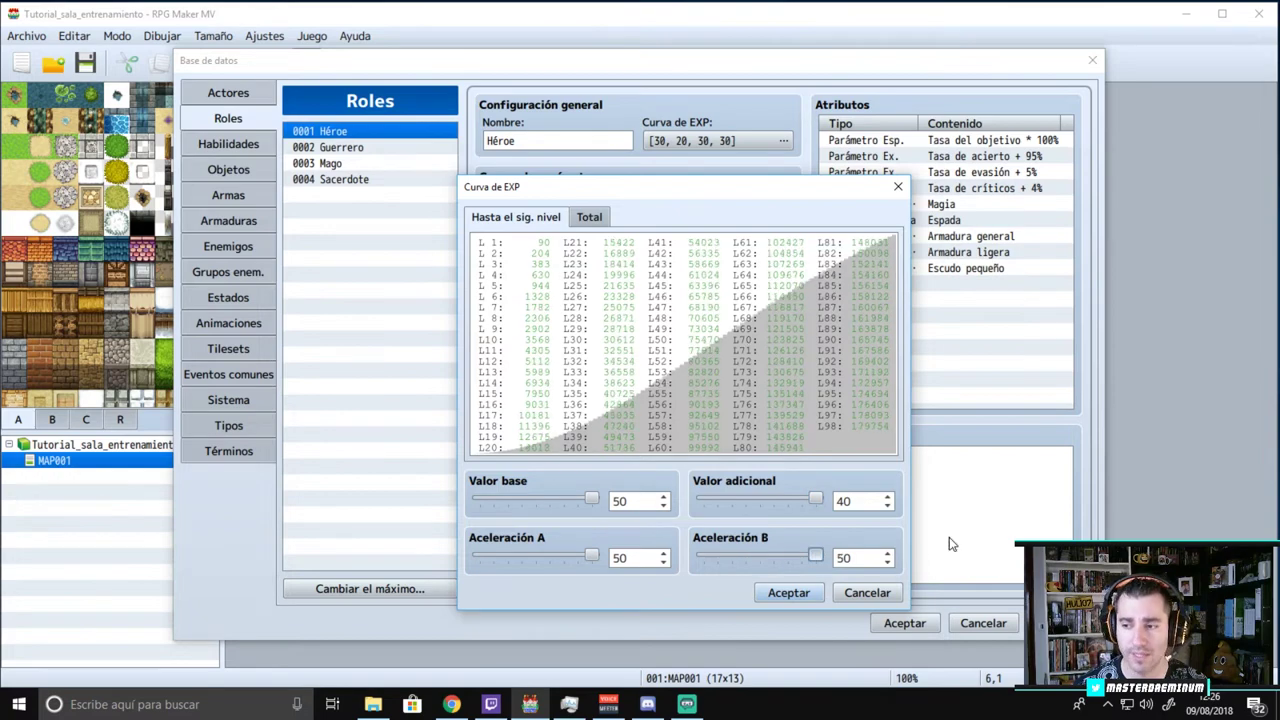
click(879, 592)
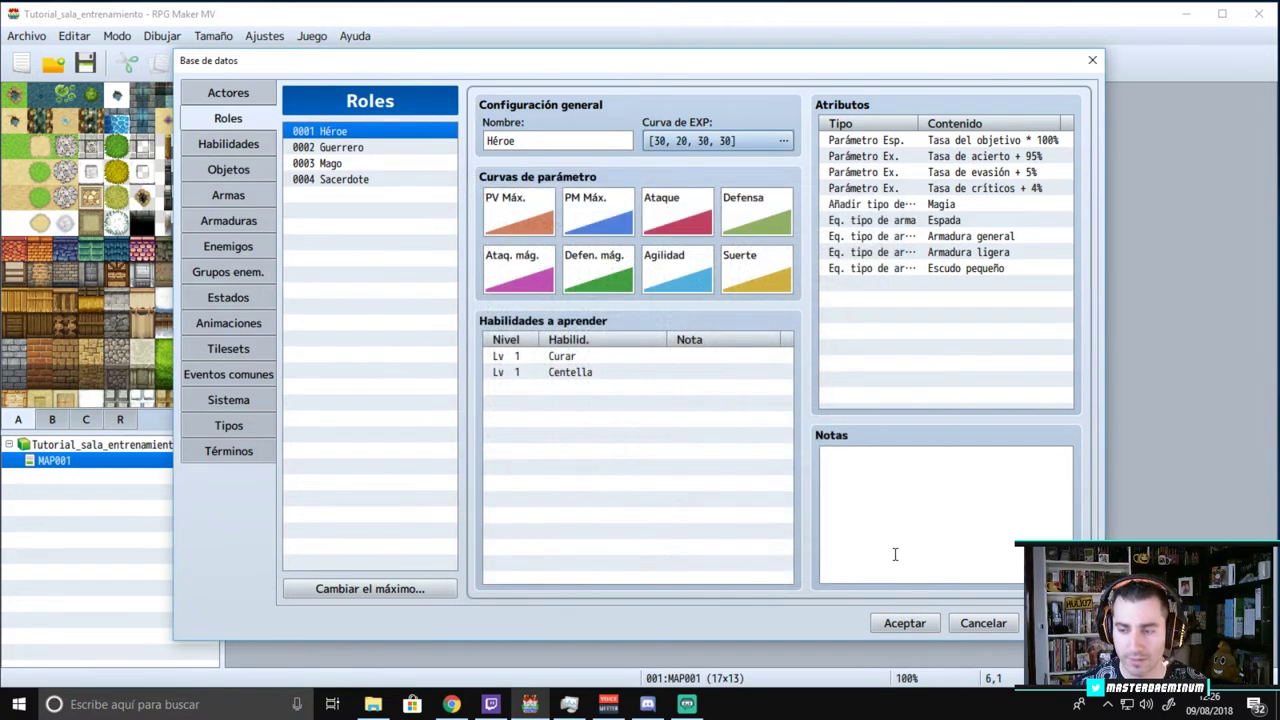
click(985, 624)
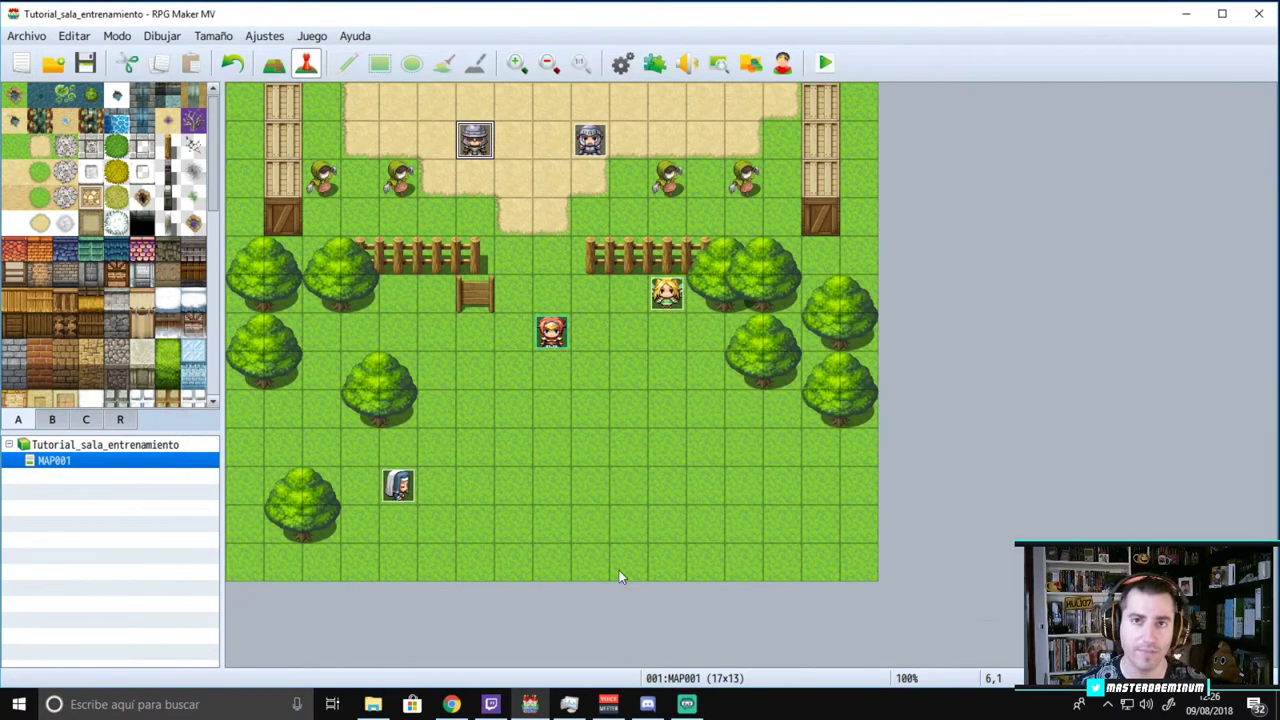
- Open the Capitán habilidades event of the grey-helmeted soldier and examine its skill-teaching commands
double_click(399, 484)
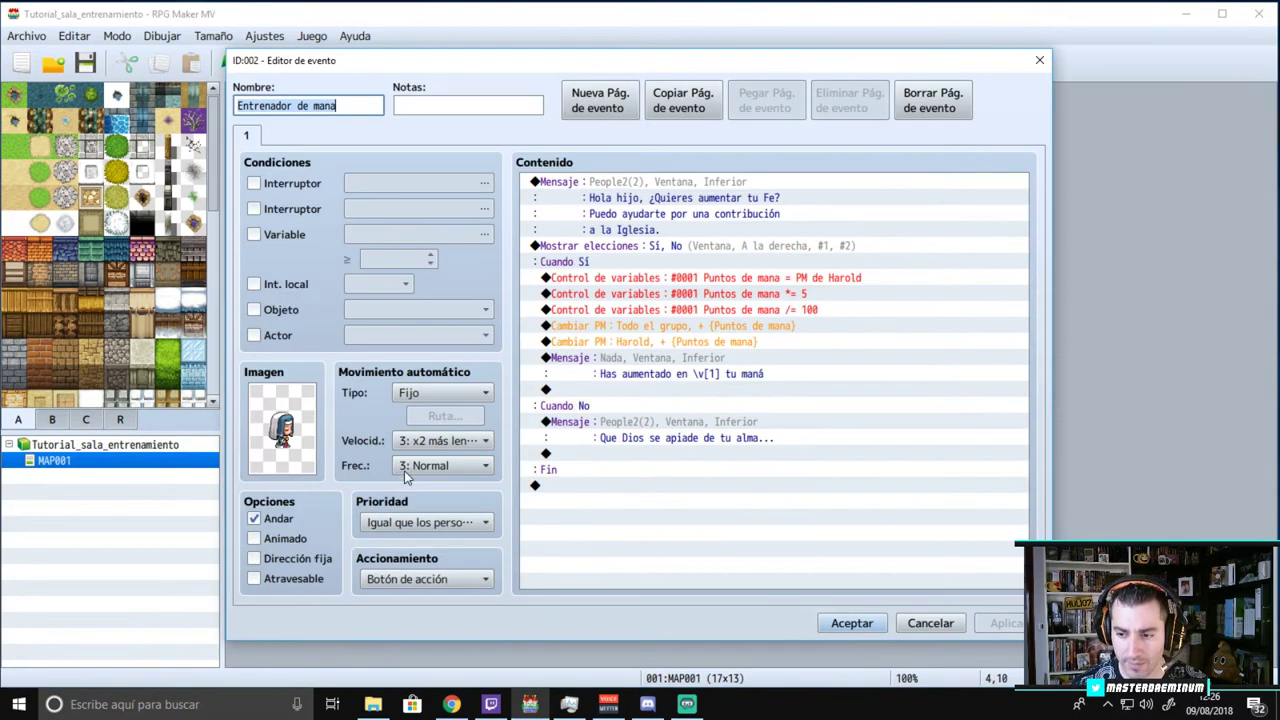
click(1041, 61)
click(476, 146)
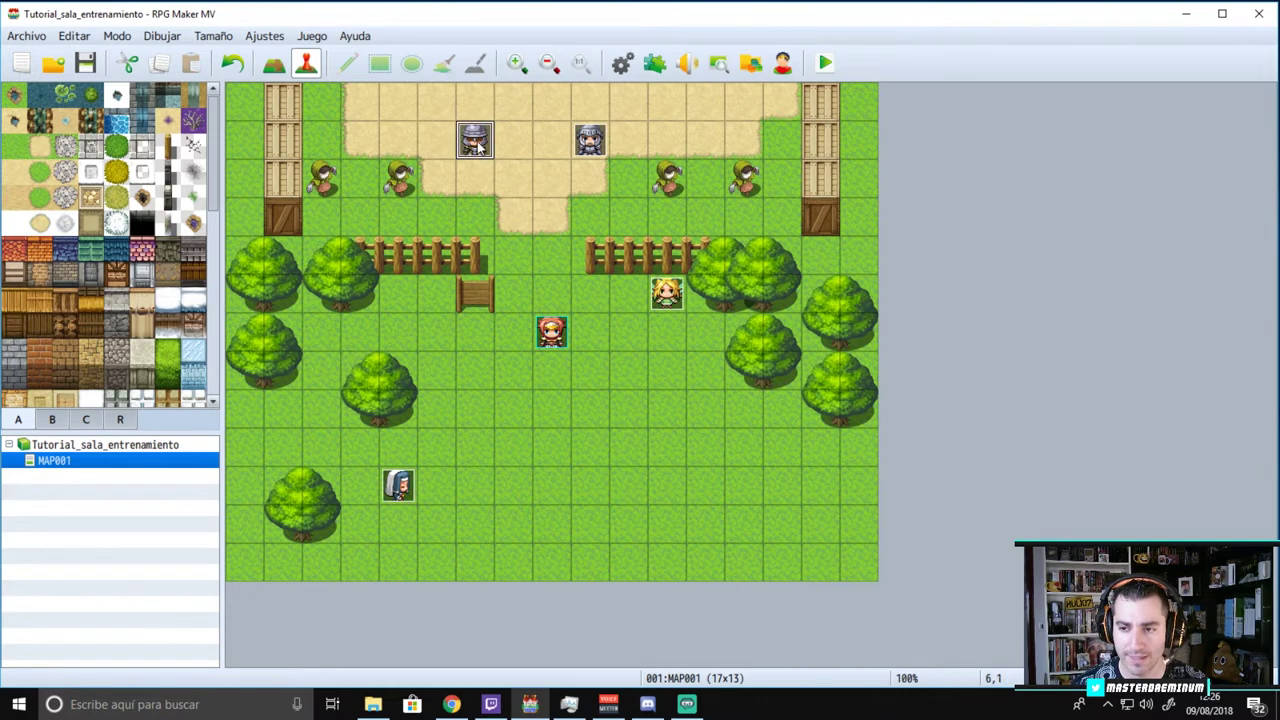
double_click(595, 148)
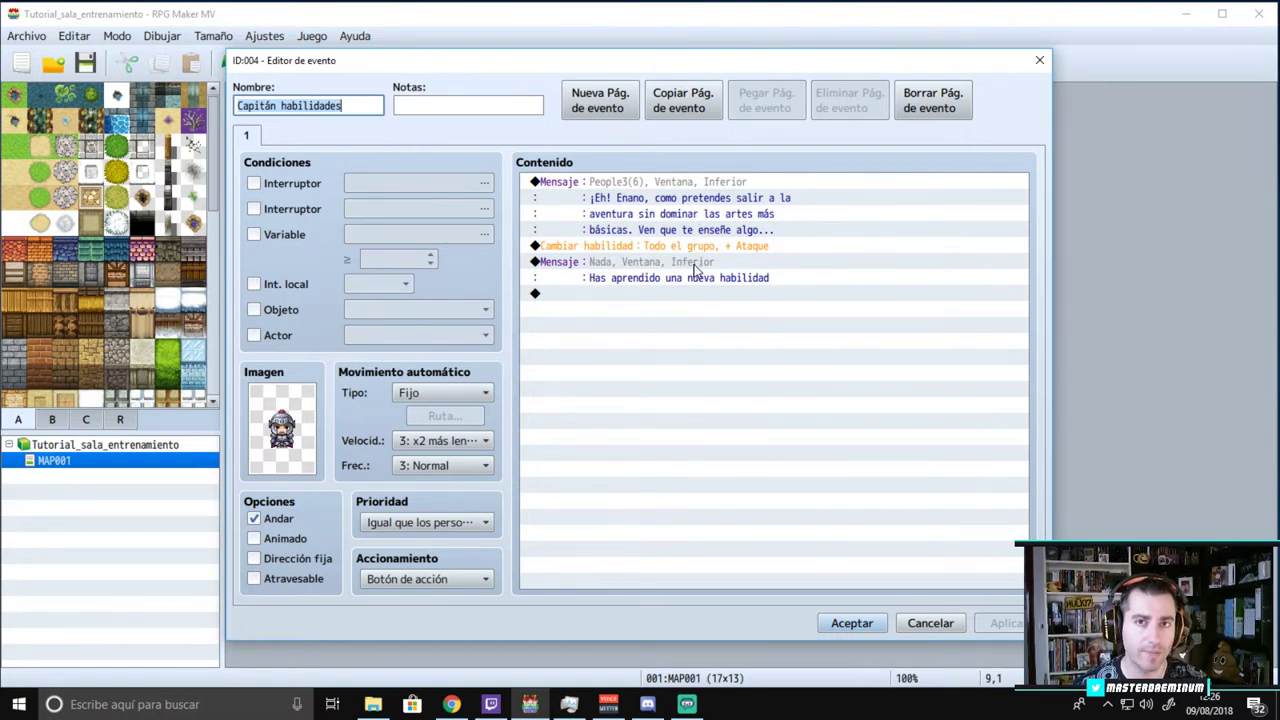
key(End)
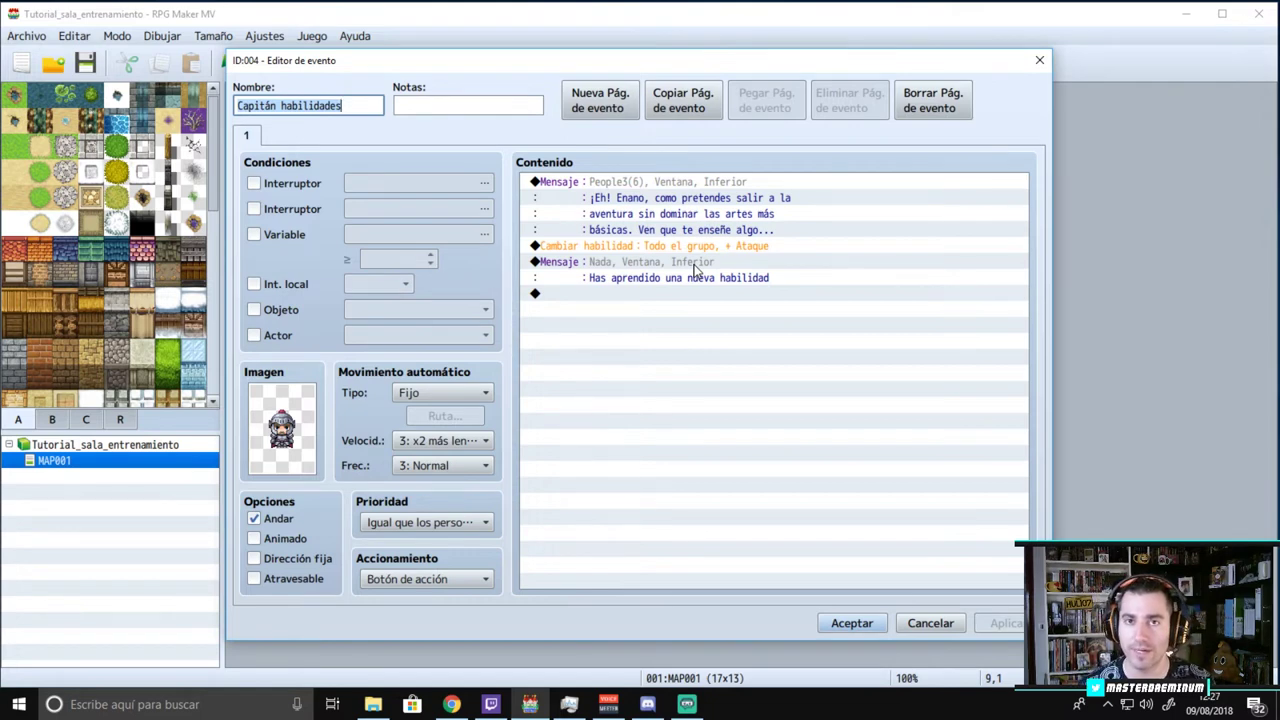
key(End)
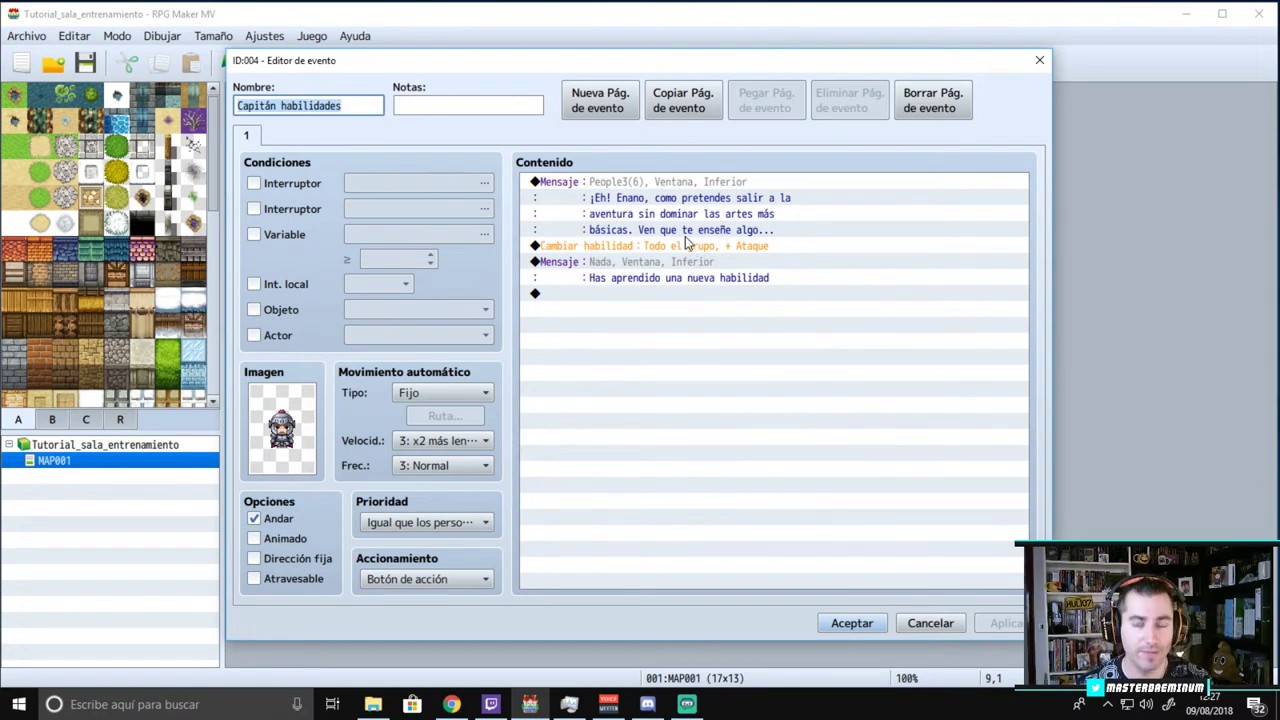
- Try out a Cambiar habilidad command that teaches Ataque dual to the whole group, and close the Capitán habilidades event
double_click(569, 293)
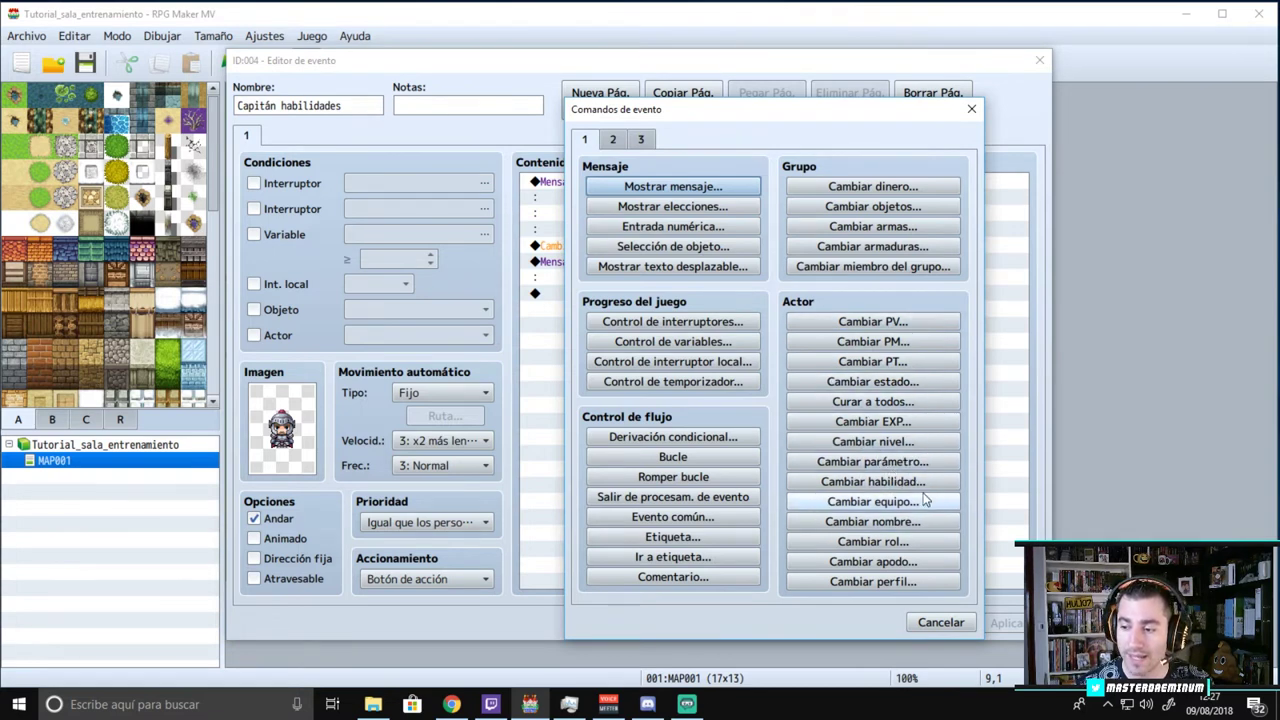
click(858, 484)
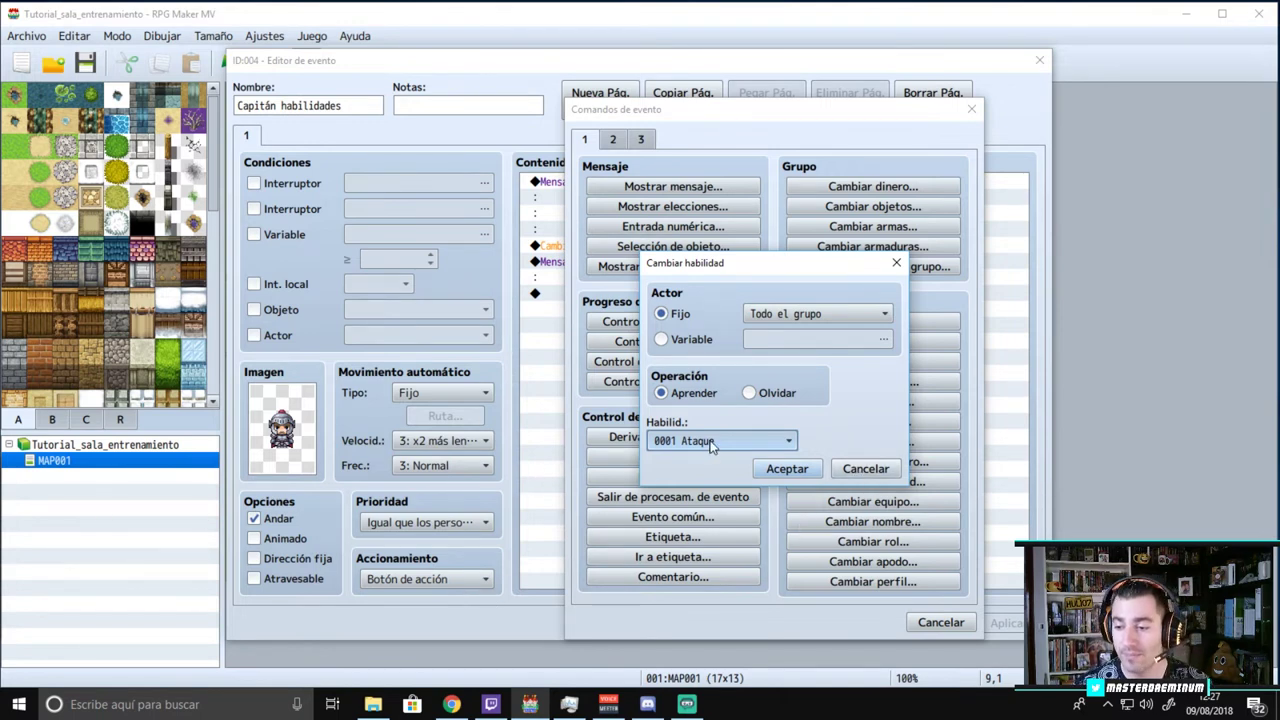
key(Down)
key(Down)
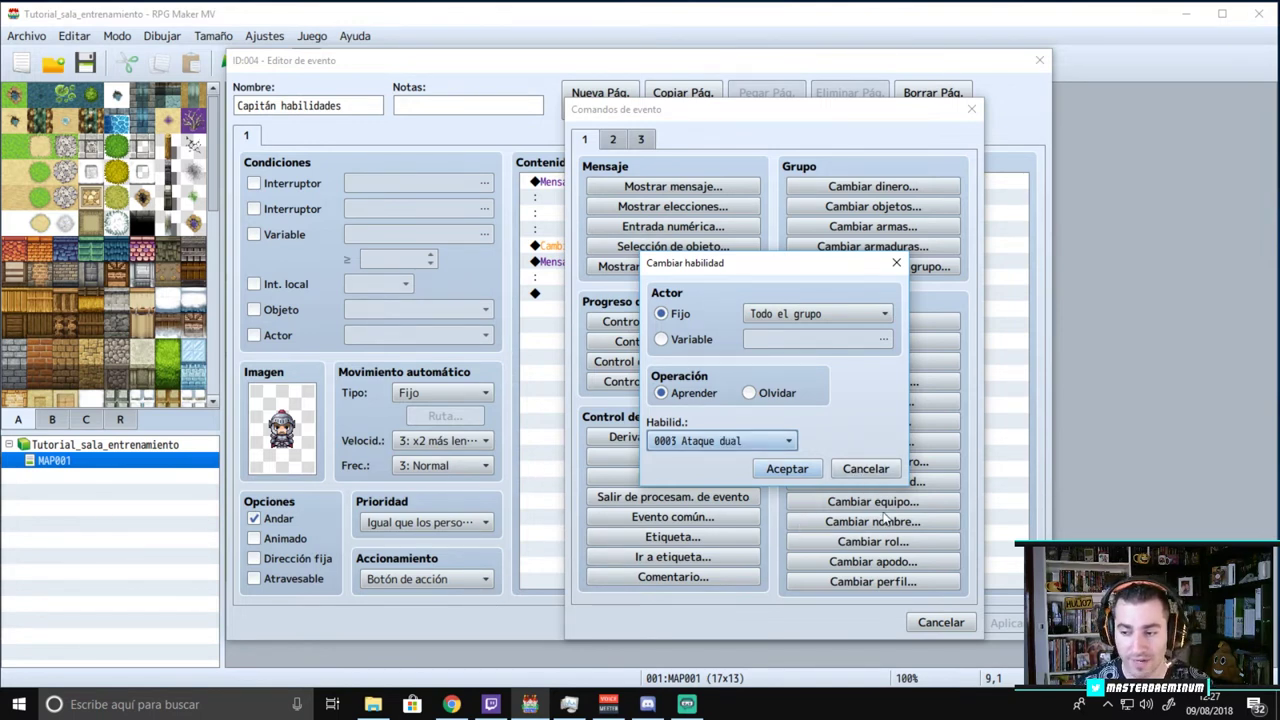
click(874, 471)
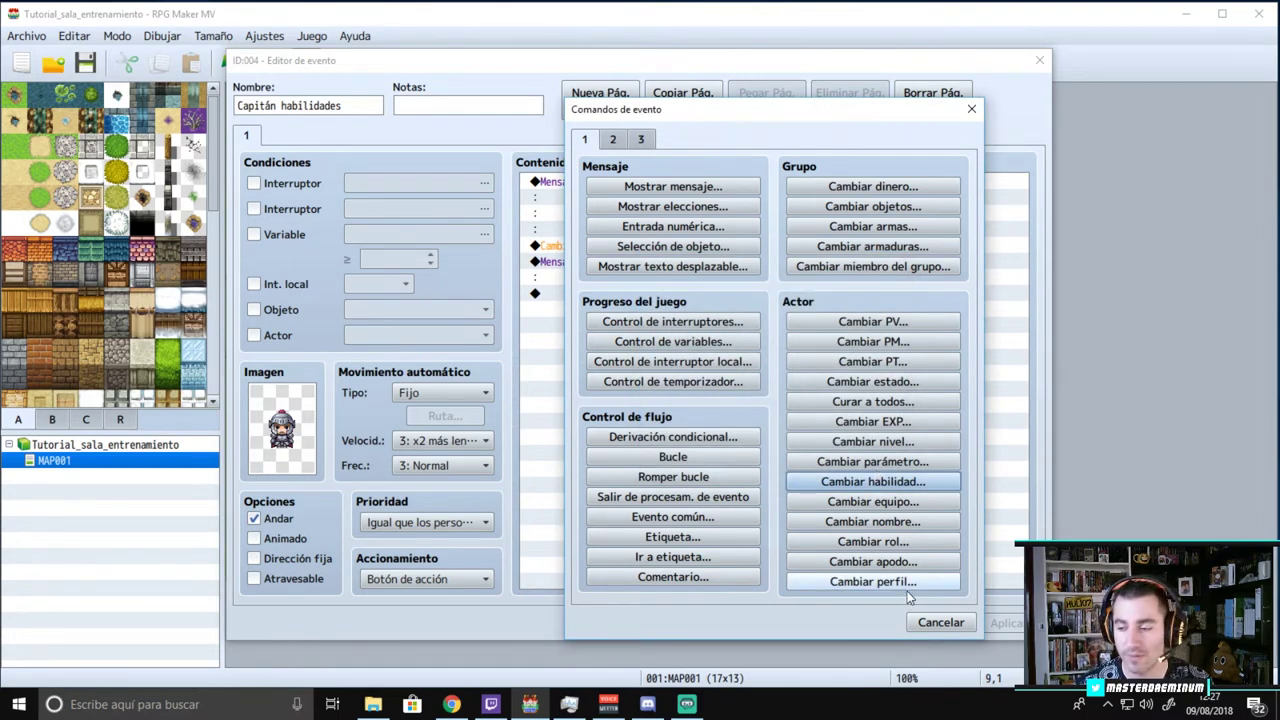
click(928, 624)
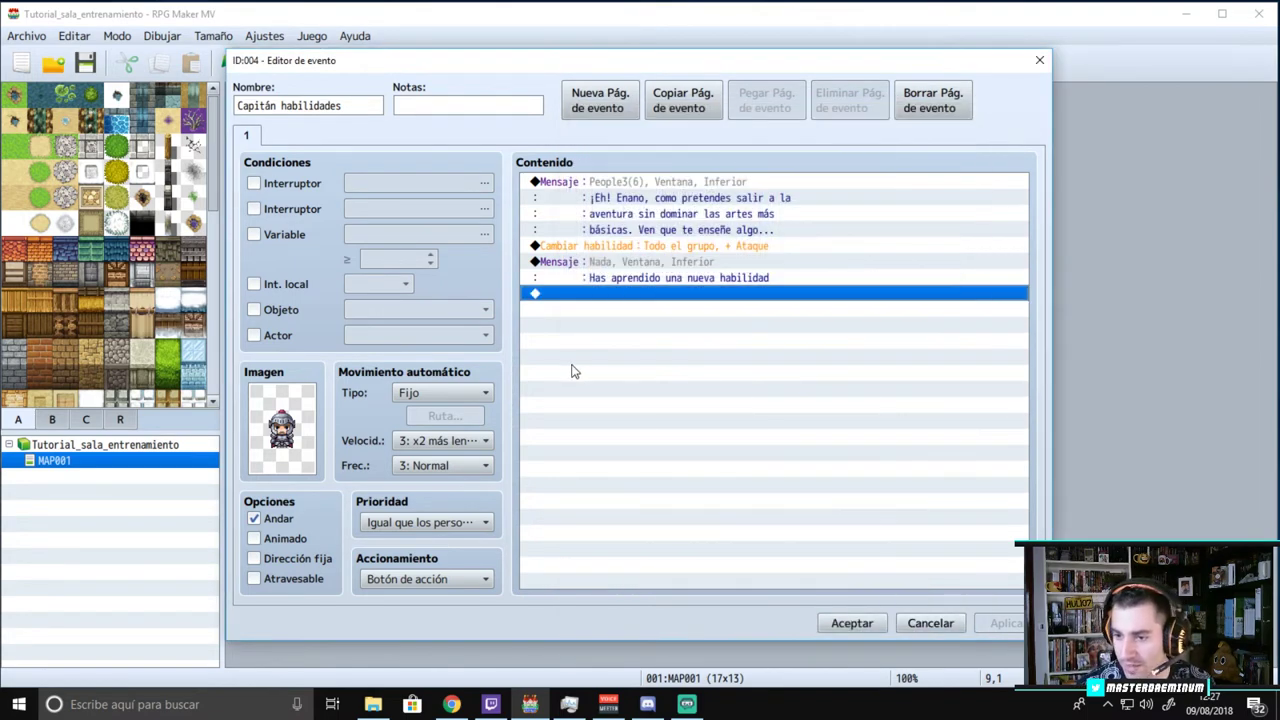
click(852, 623)
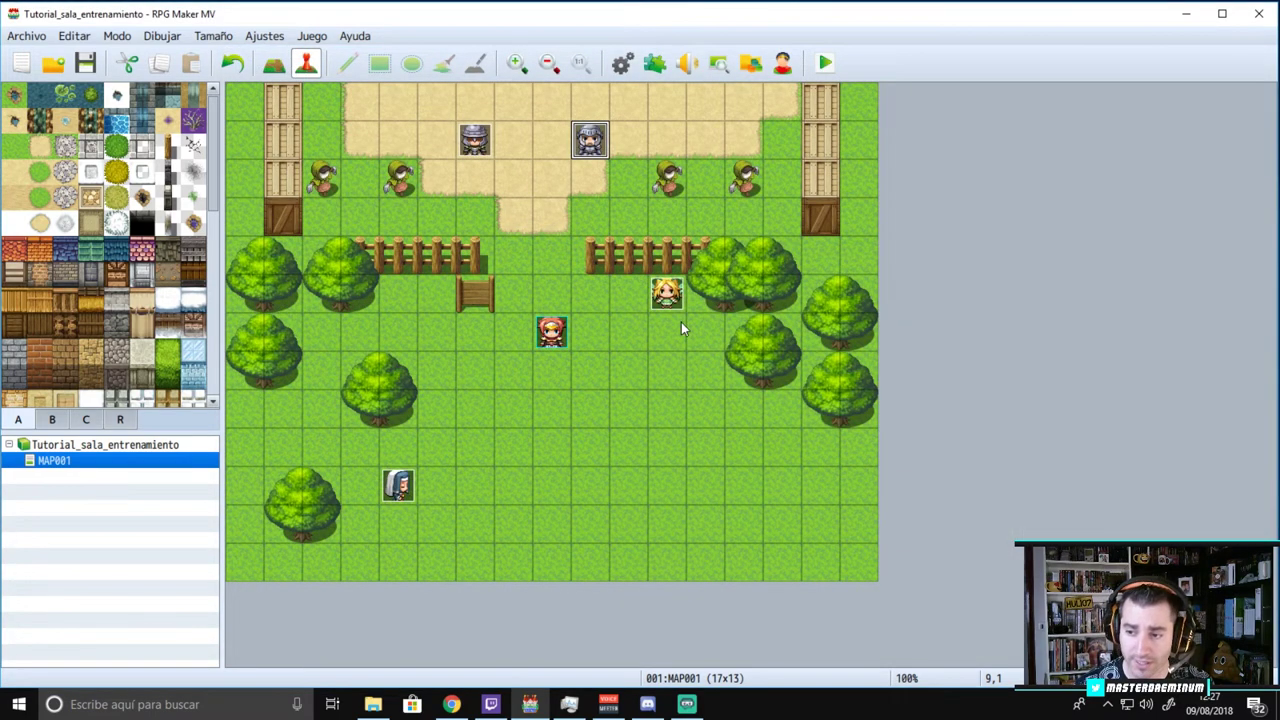
- Examine the settings of the Cambiar nivel command in the Hada subida nivel event, closing both without changes
double_click(669, 300)
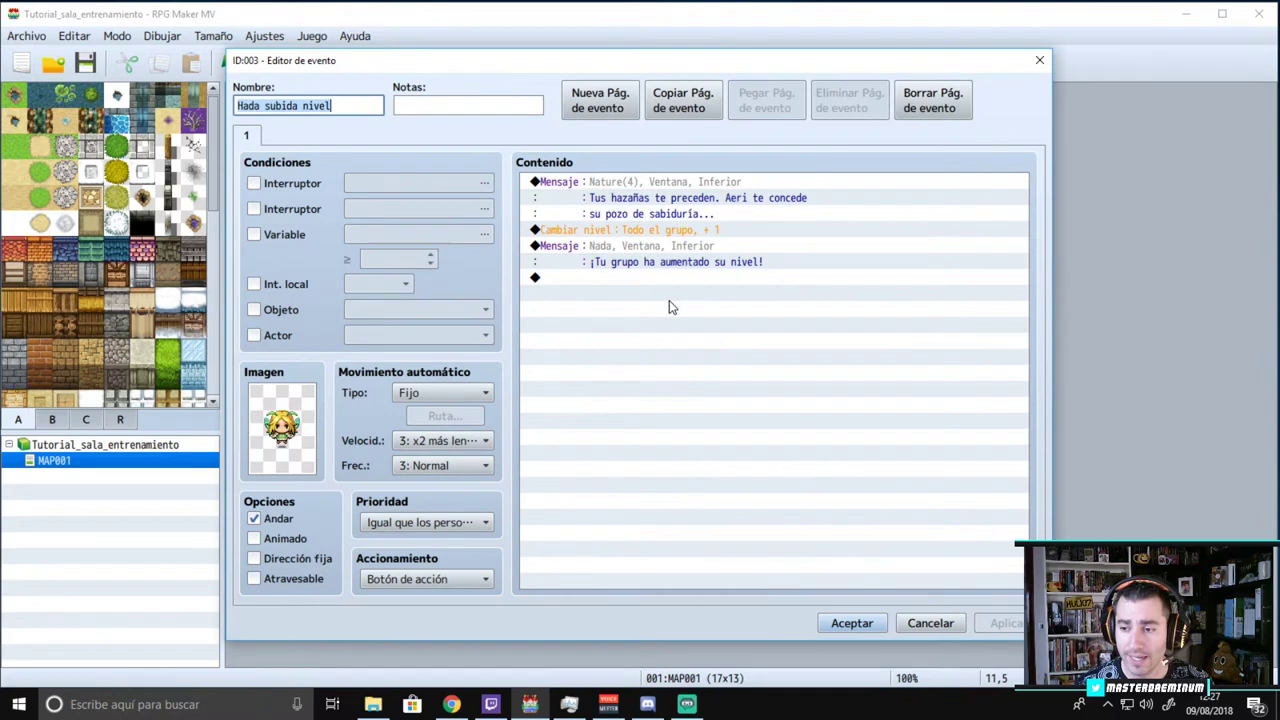
click(659, 234)
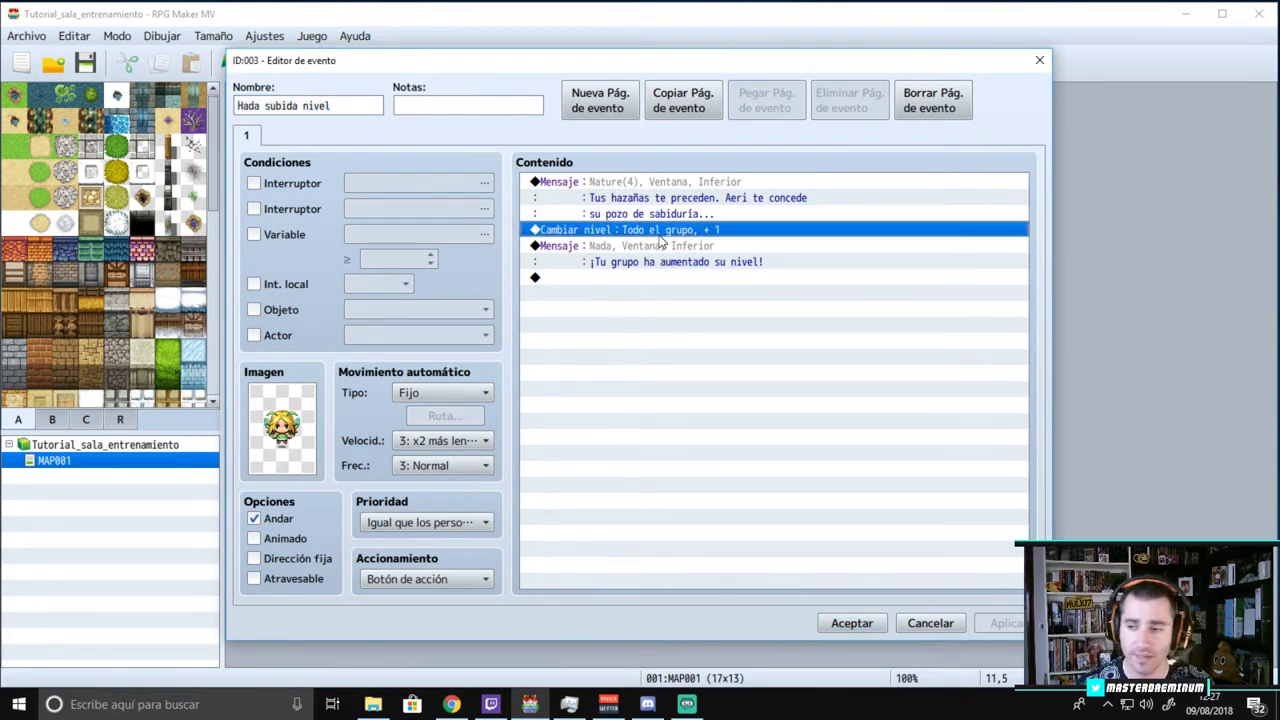
click(577, 277)
right_click(574, 233)
click(615, 260)
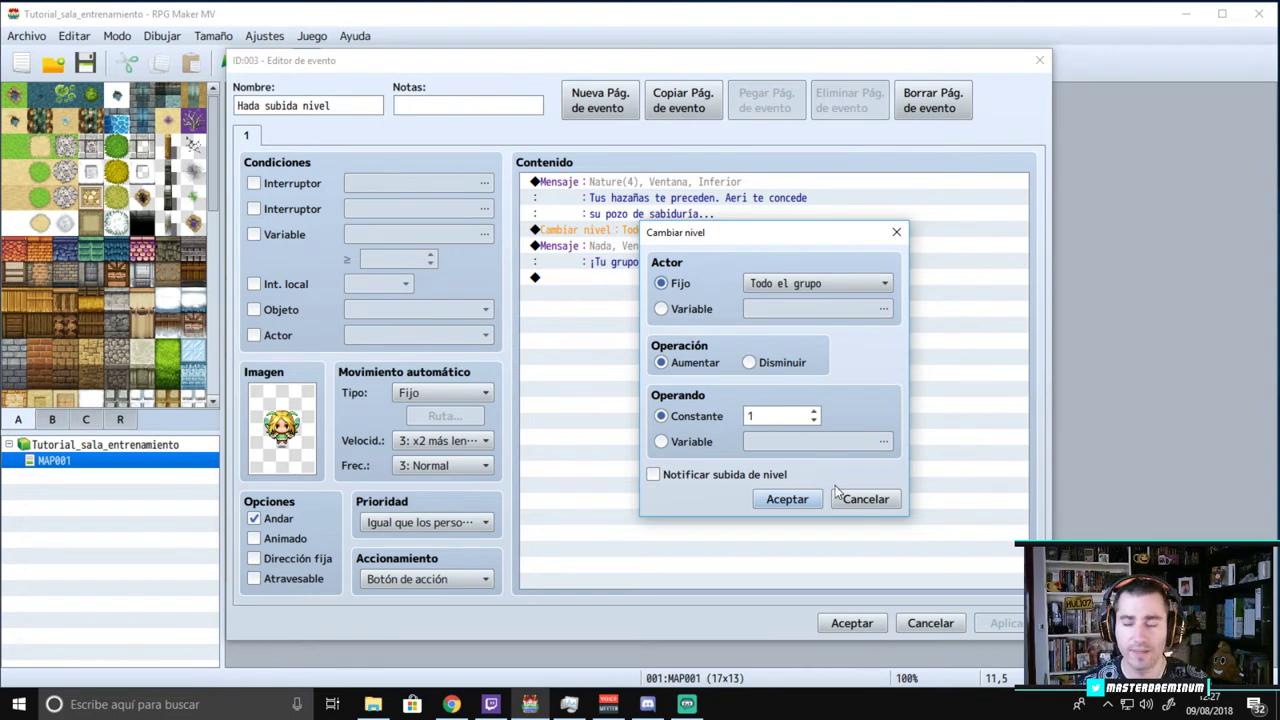
click(890, 503)
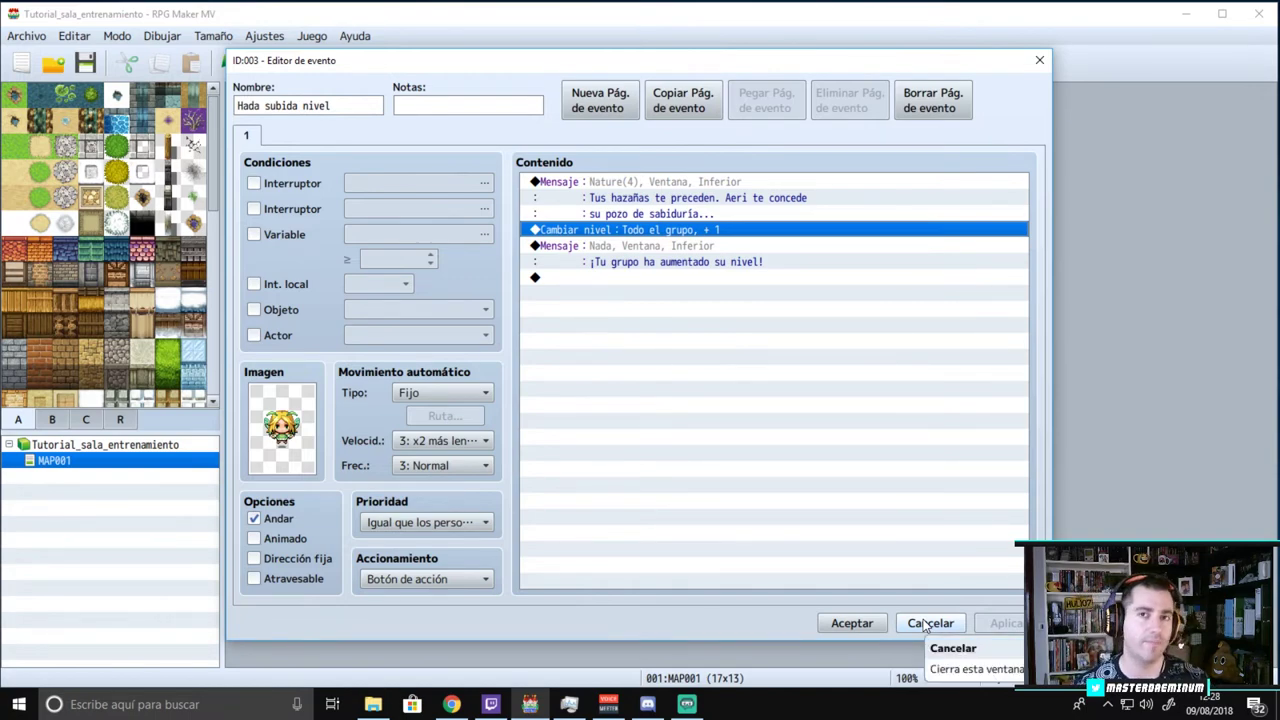
click(926, 624)
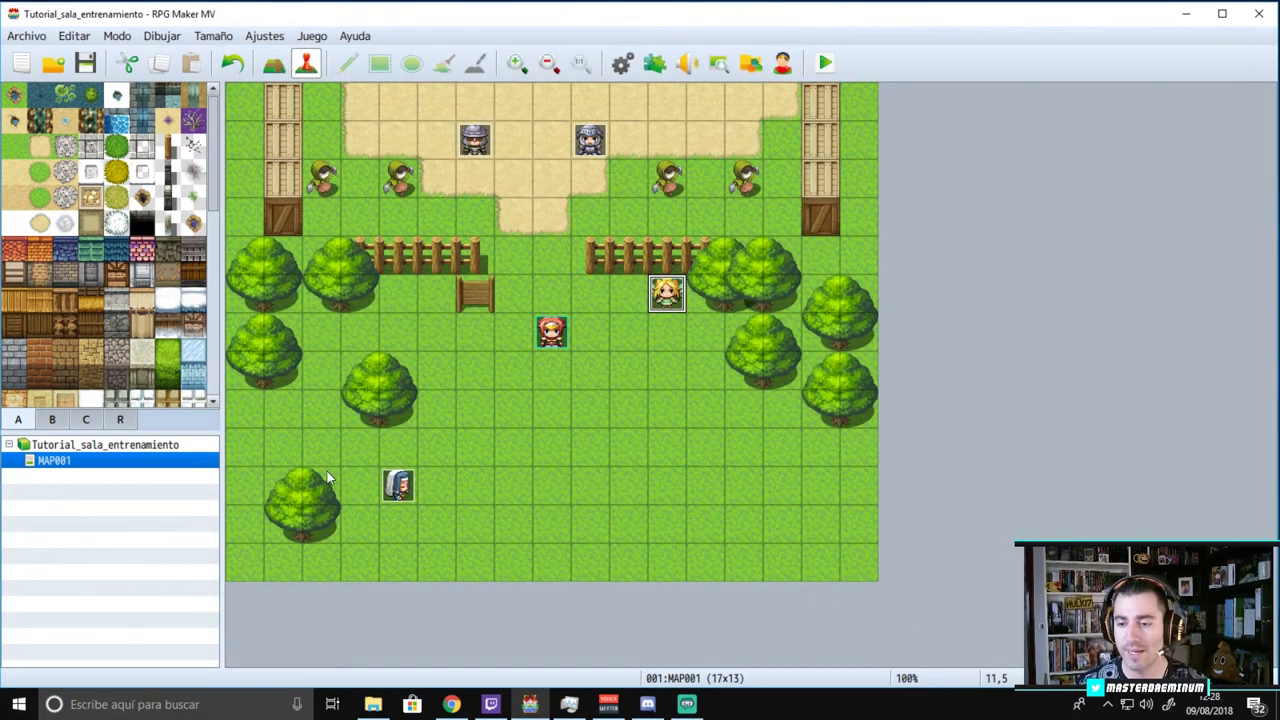
- Open the nun's Entrenador de mana event and examine its choice branches and mana commands
click(405, 485)
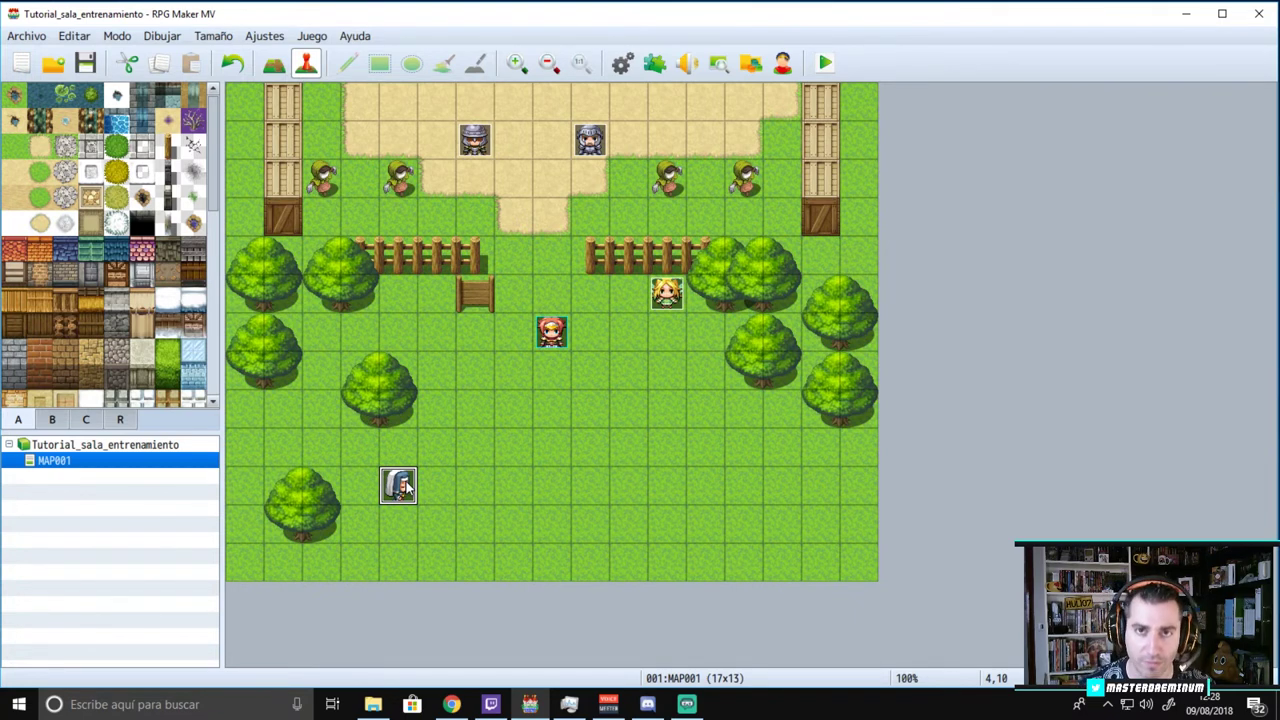
click(406, 453)
double_click(400, 484)
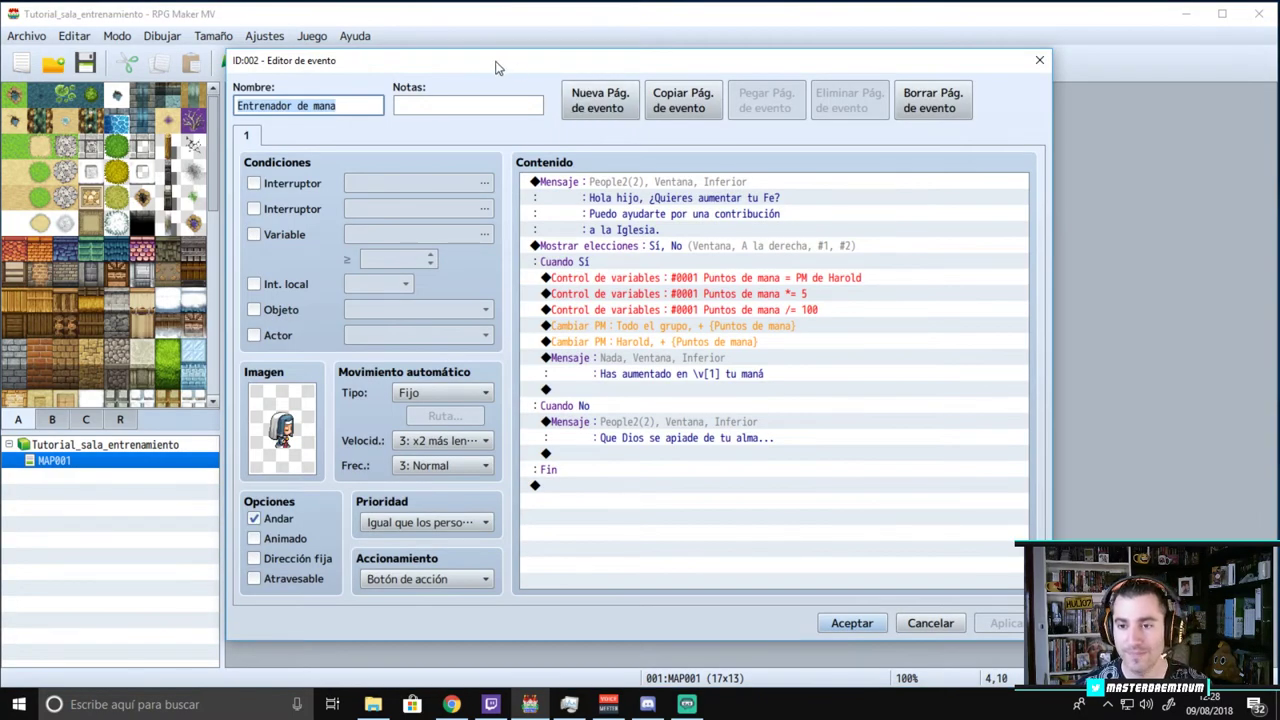
drag(498, 66, 516, 56)
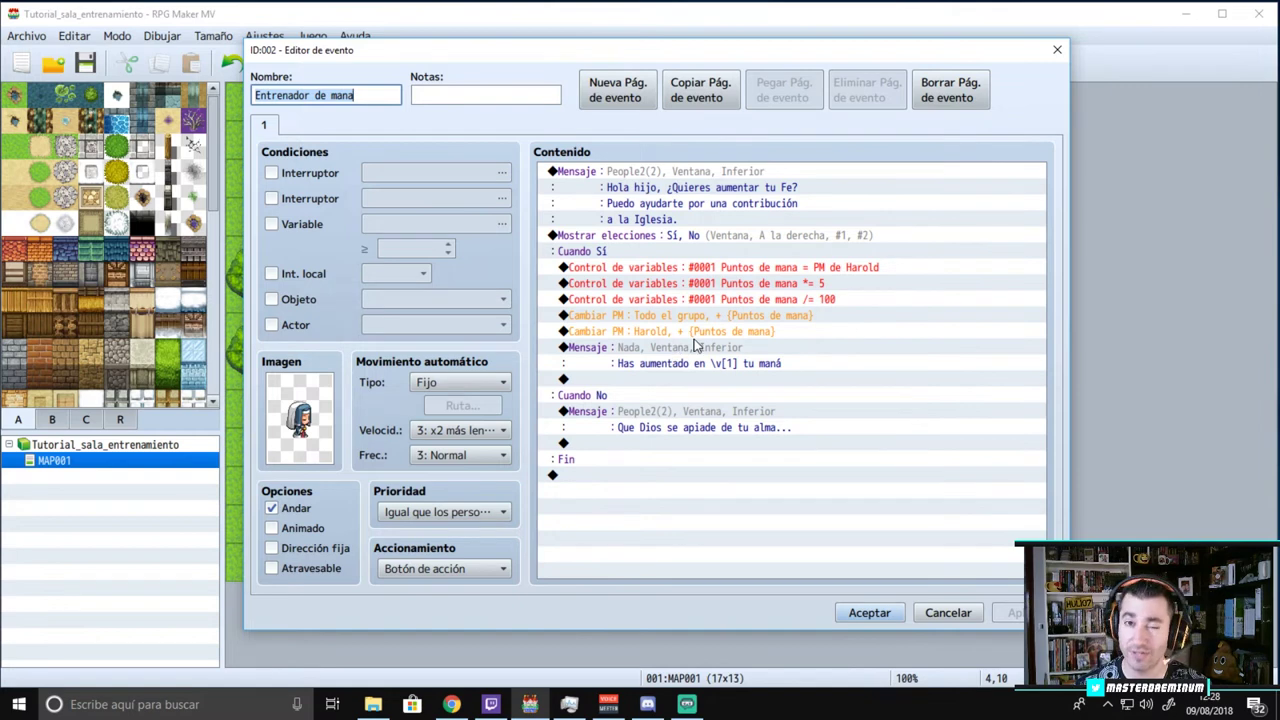
click(841, 346)
click(857, 413)
click(866, 476)
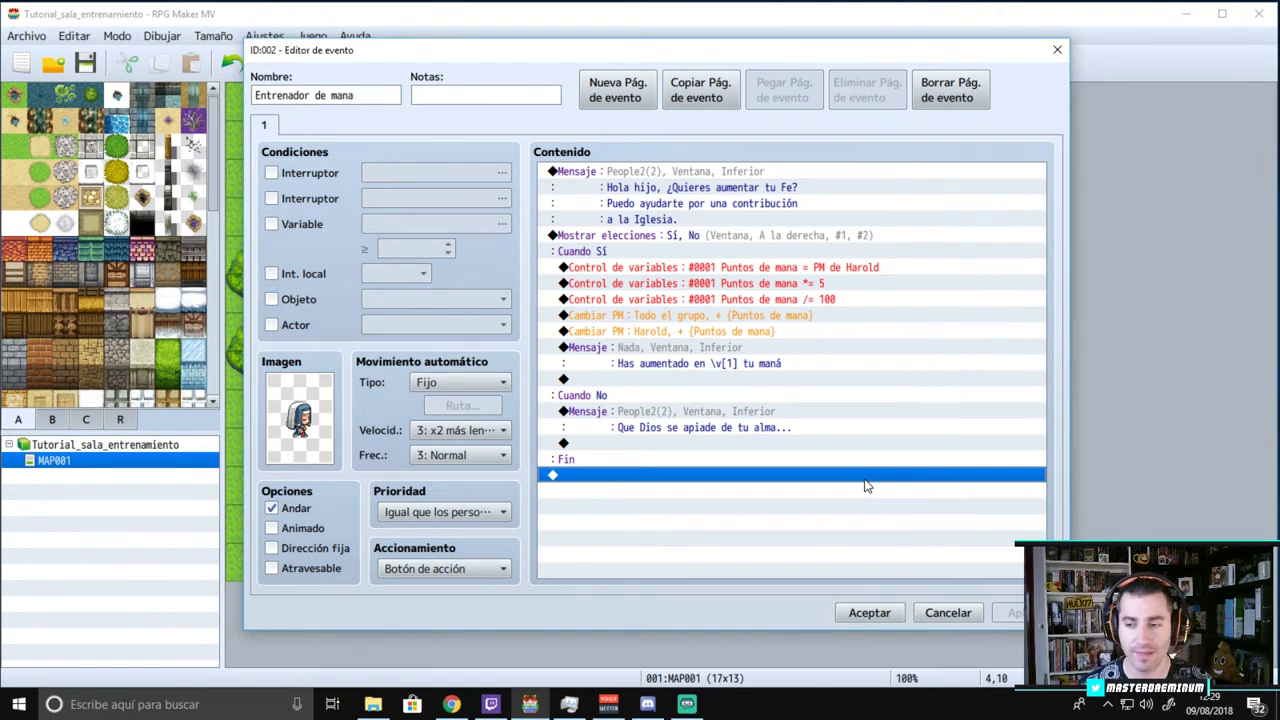
- Inspect the first variable command under Cuando Sí, checking its variable selection and game-data operand, and discard any changes
click(615, 268)
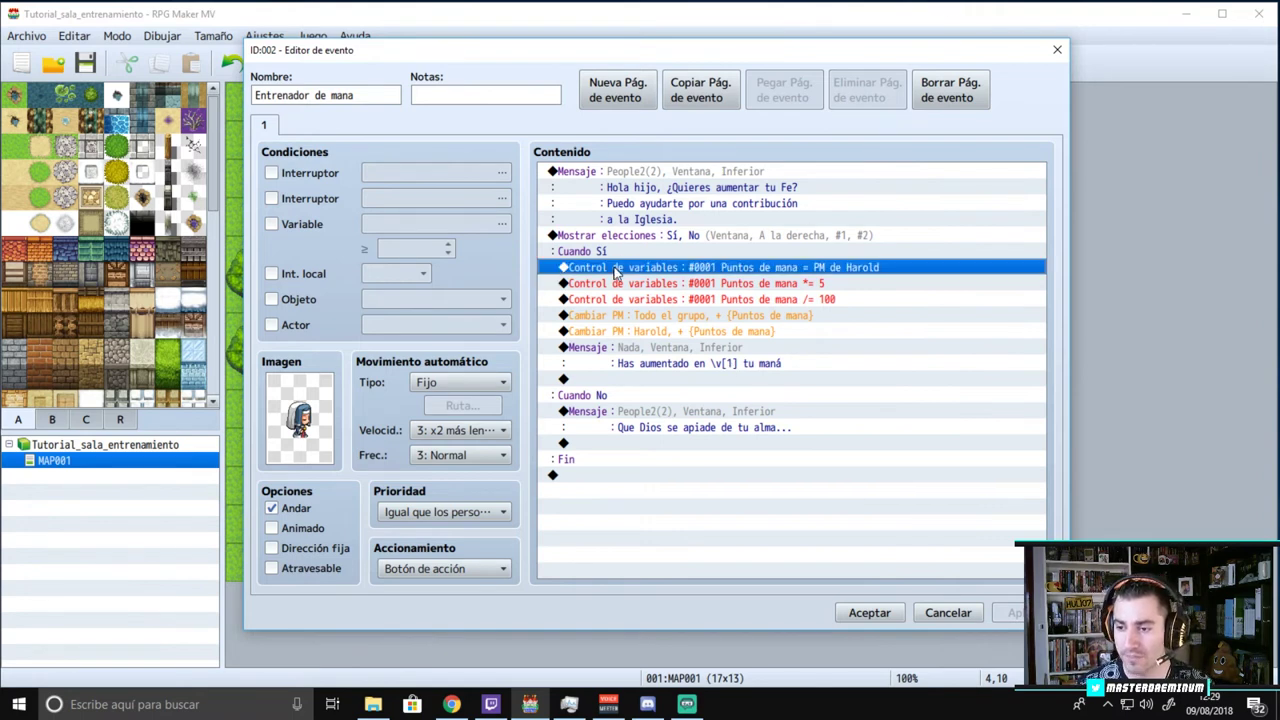
right_click(615, 268)
click(652, 298)
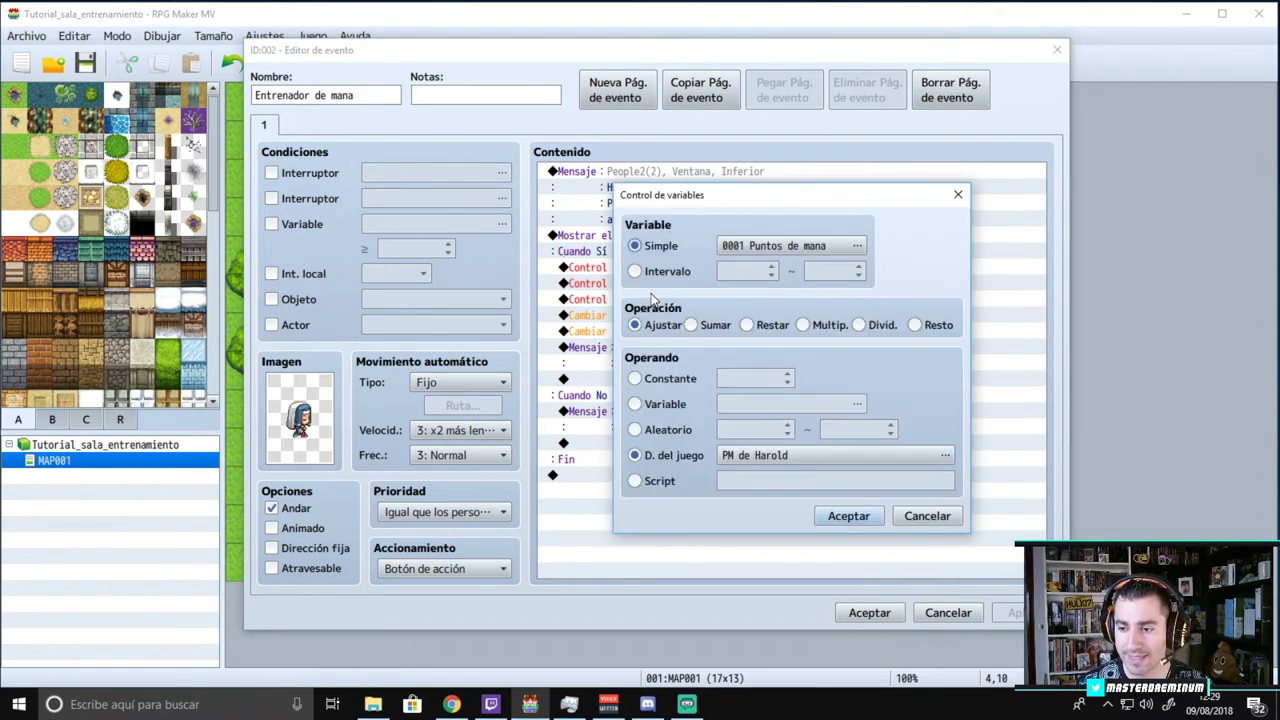
click(757, 244)
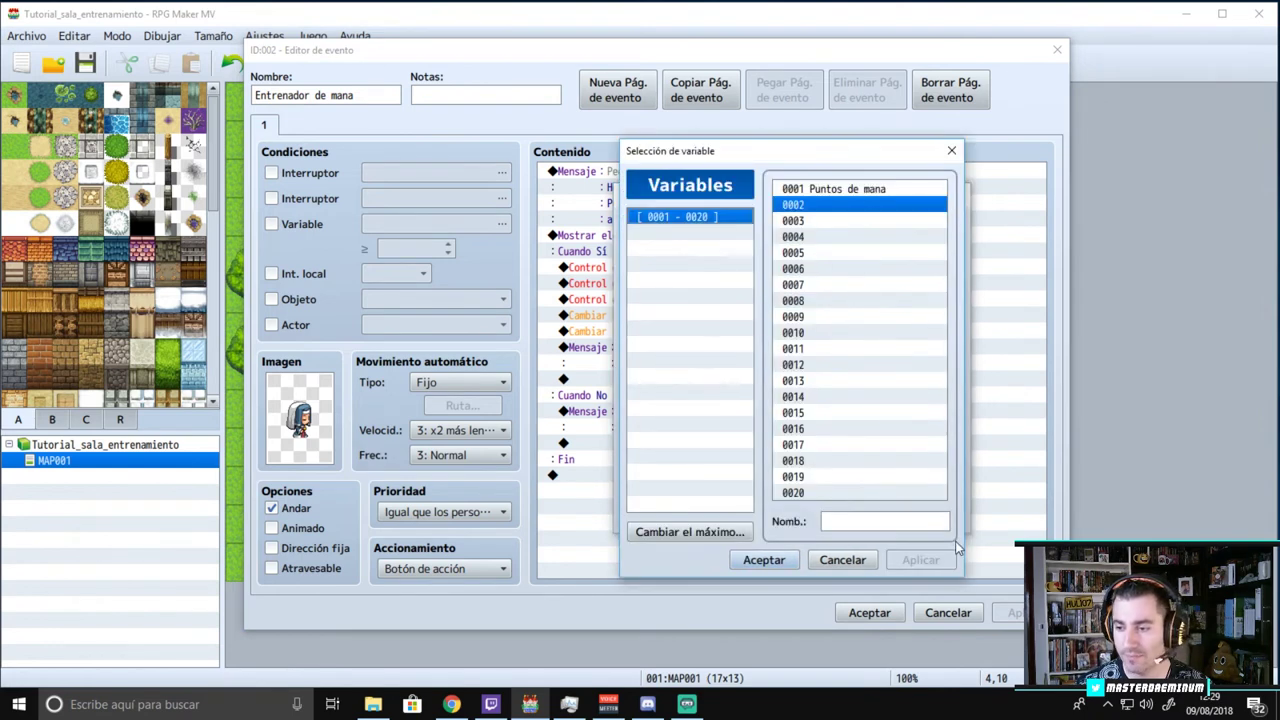
click(852, 559)
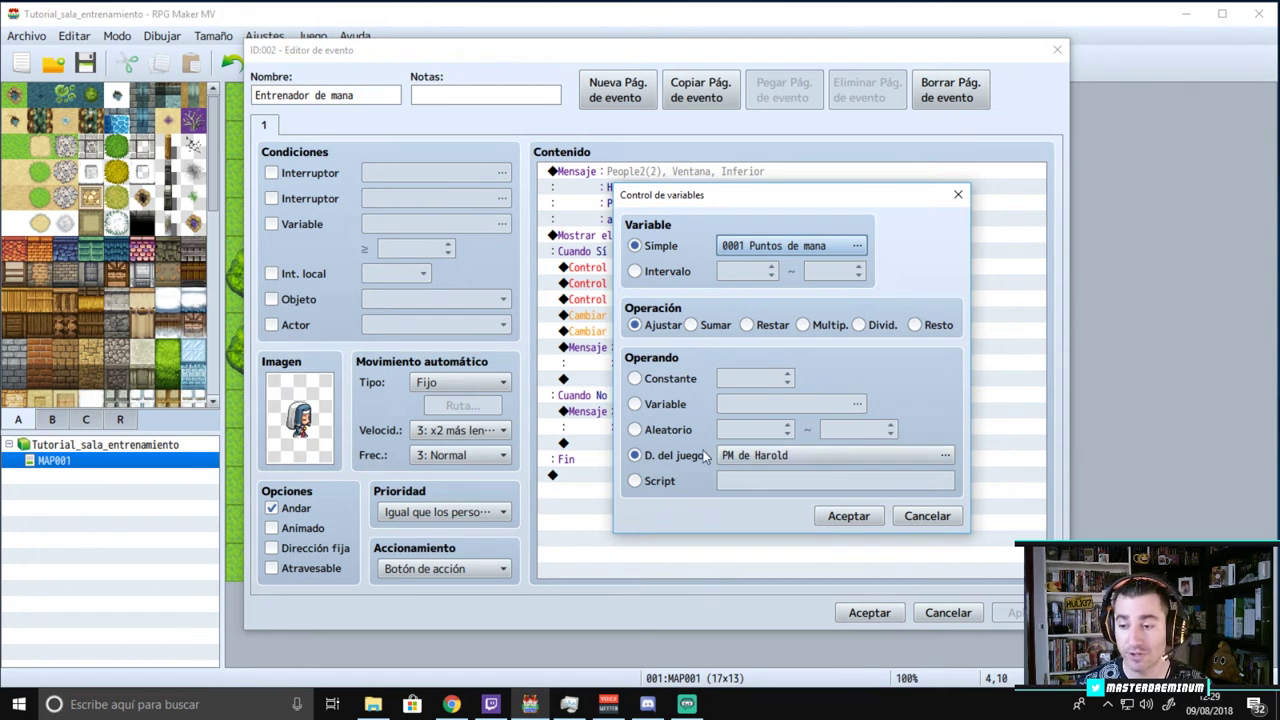
click(818, 455)
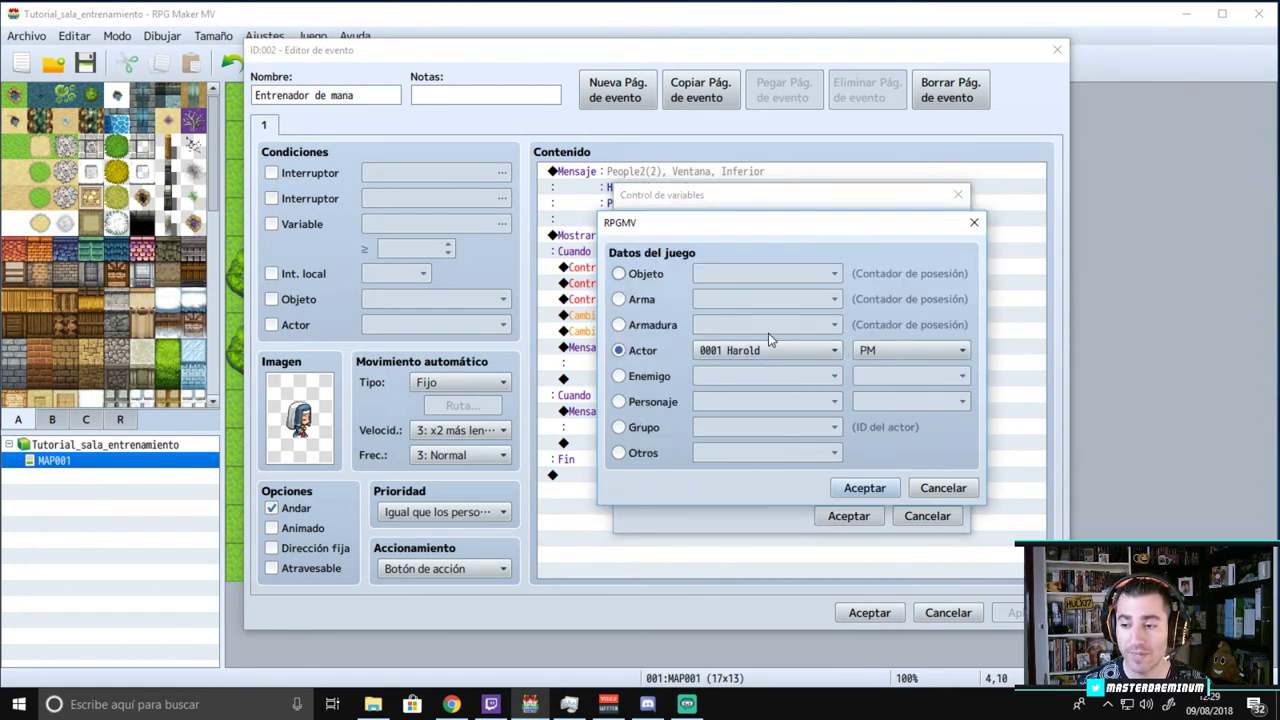
click(933, 493)
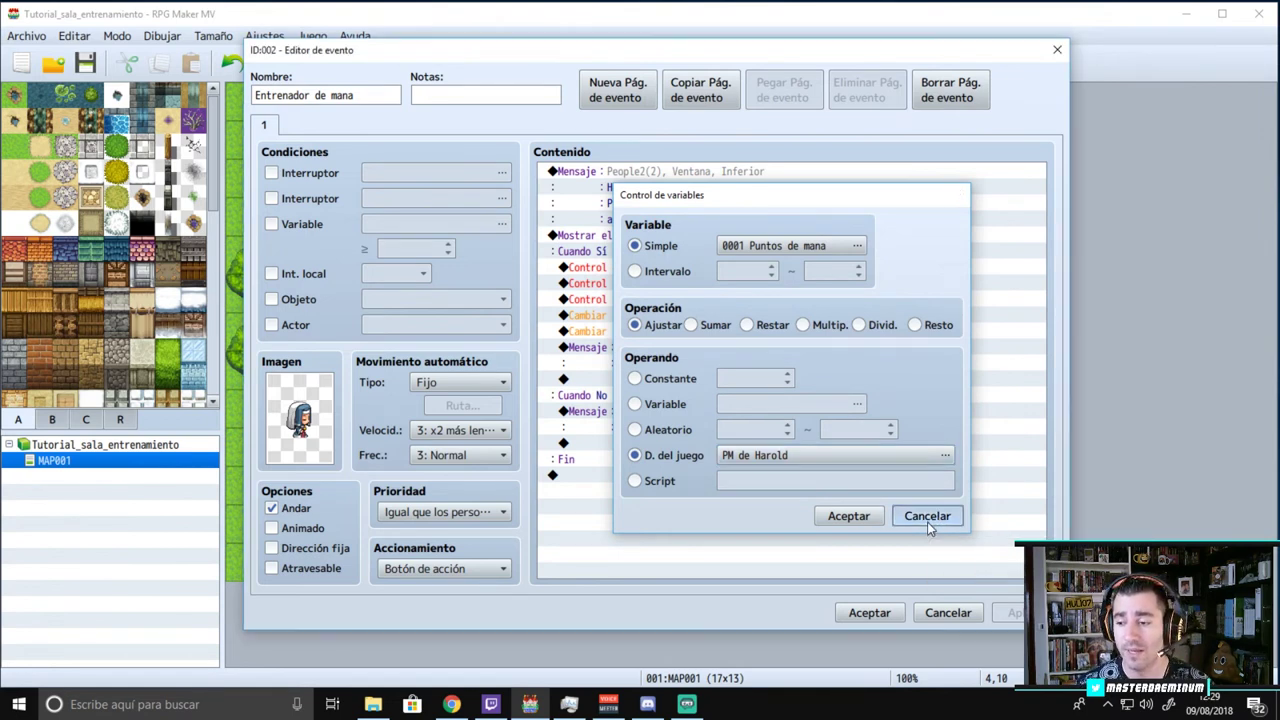
click(927, 517)
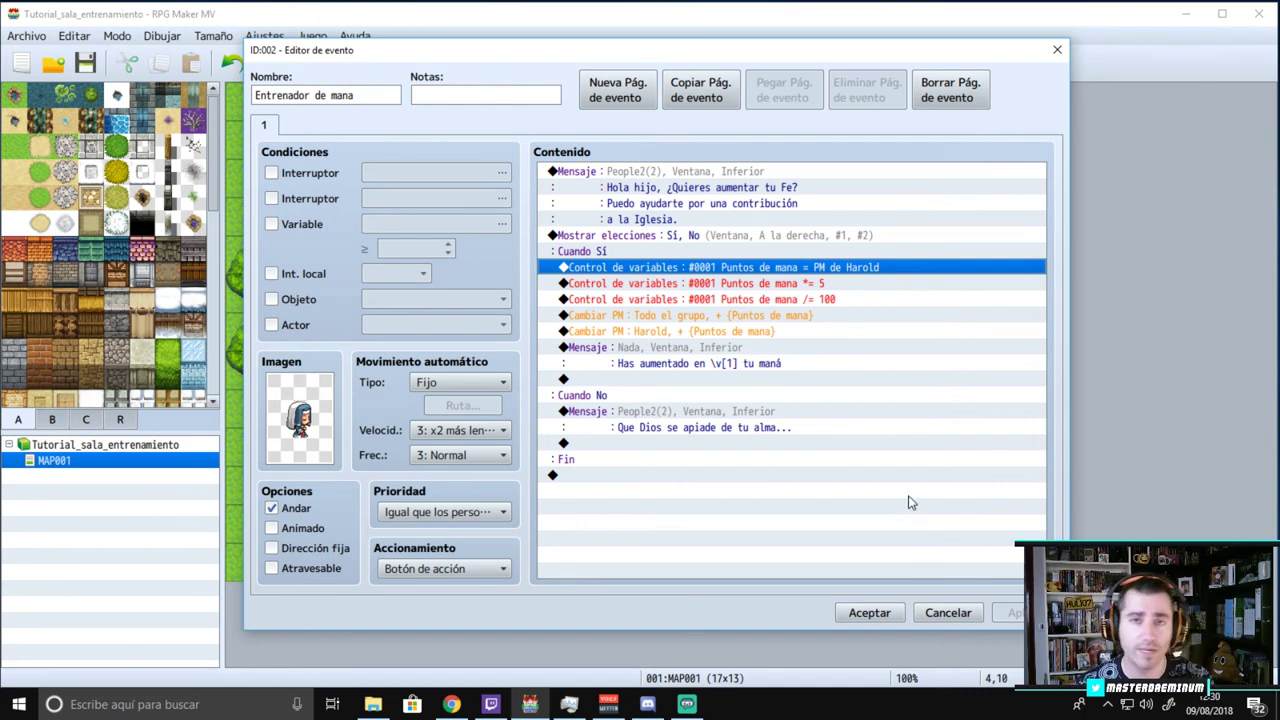
double_click(748, 262)
click(960, 614)
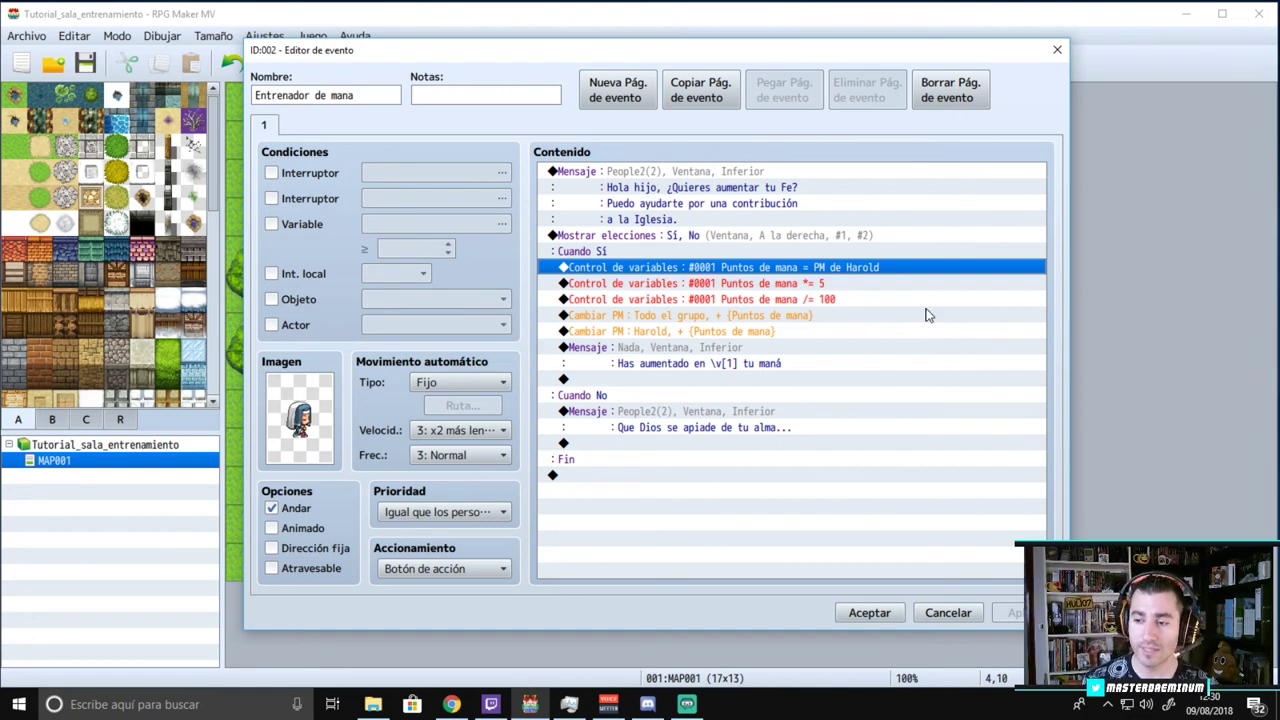
- Inspect the multiplication and division variable commands for Puntos de mana under Cuando Sí, closing both without changes
click(780, 290)
right_click(755, 289)
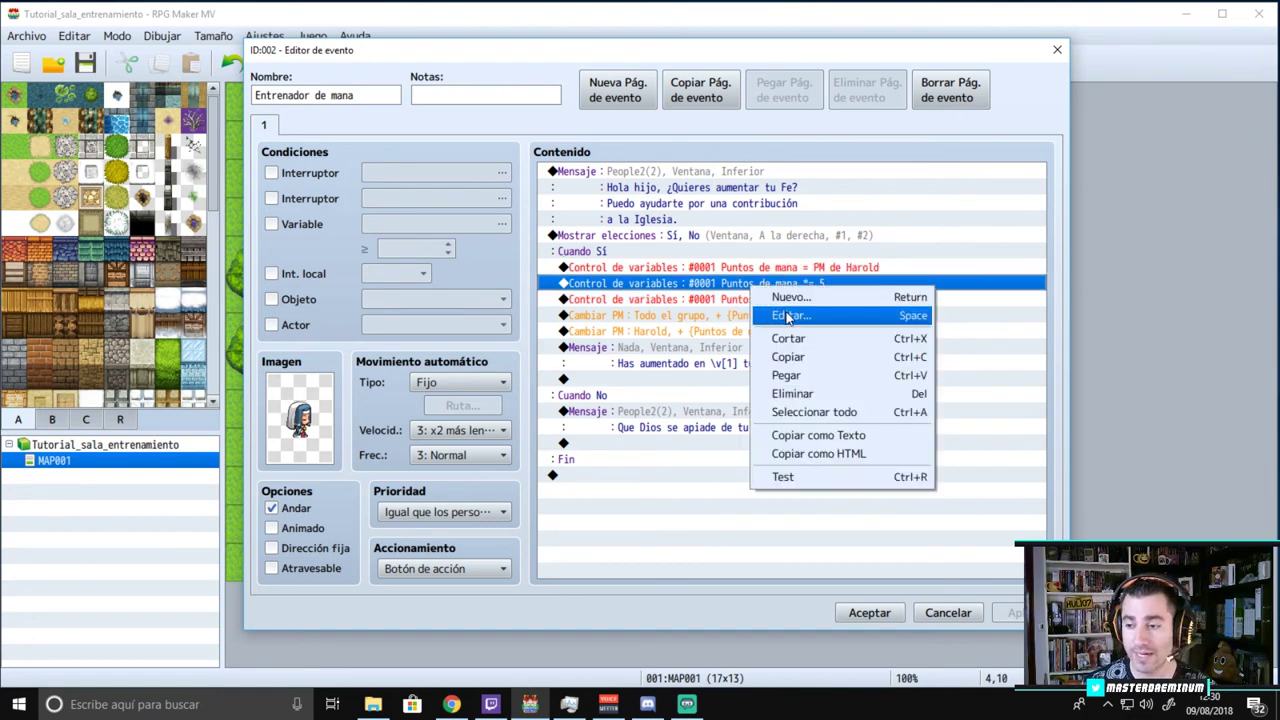
click(788, 317)
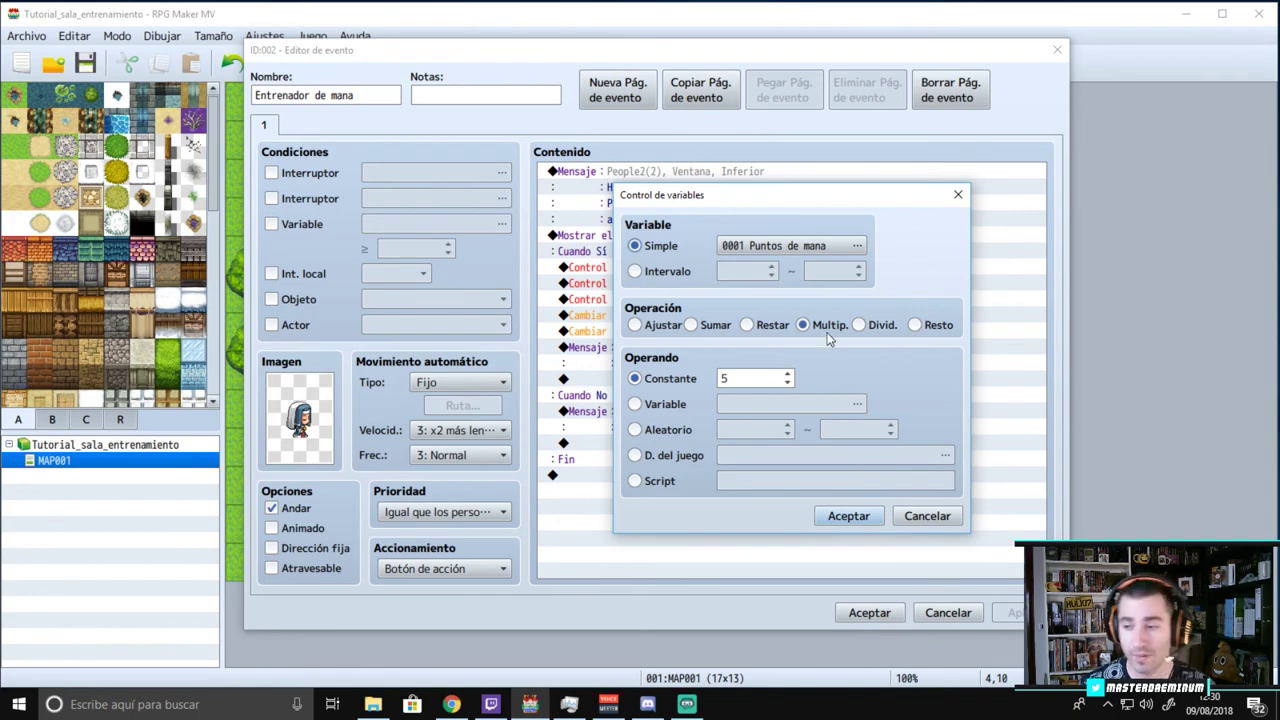
click(929, 517)
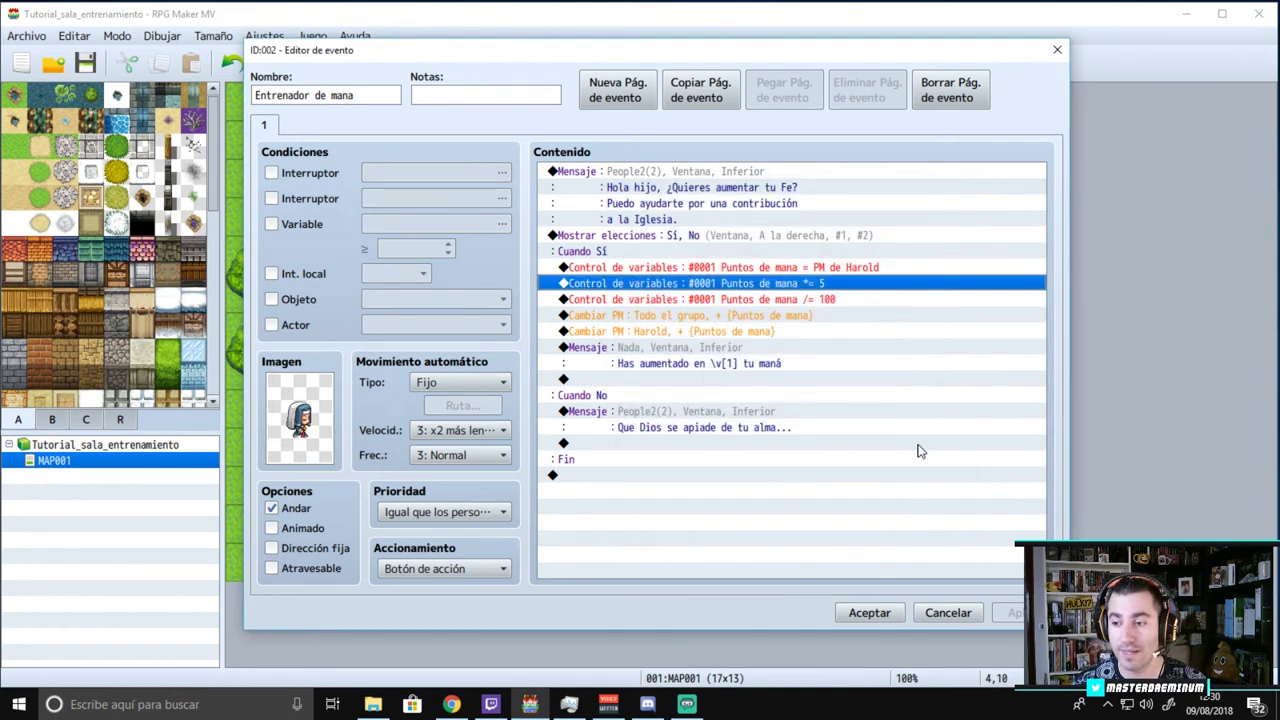
click(596, 315)
right_click(608, 299)
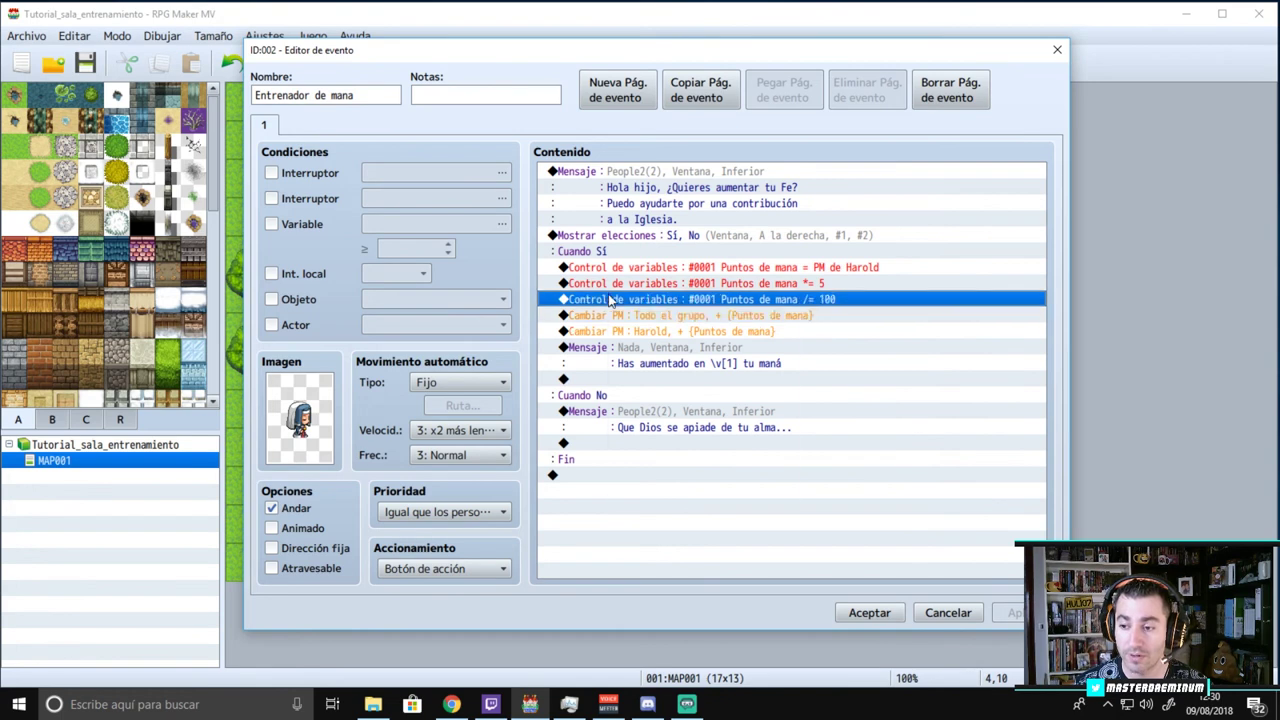
click(636, 324)
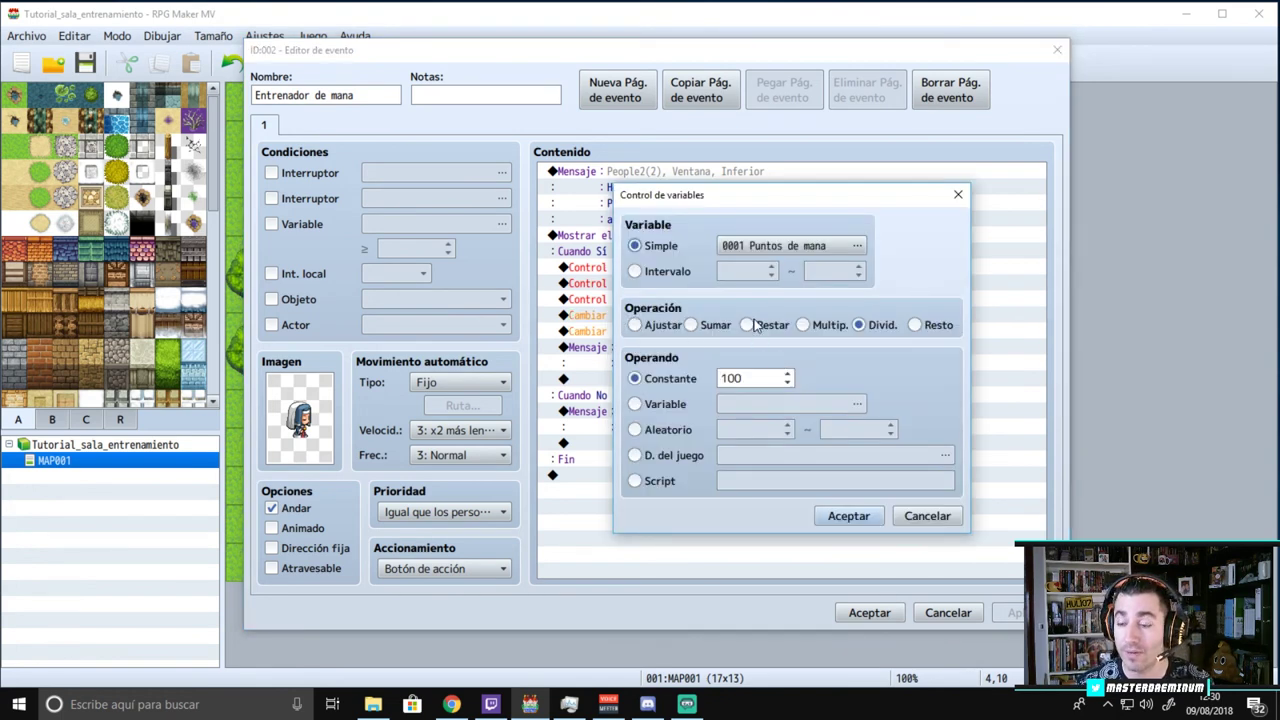
click(922, 515)
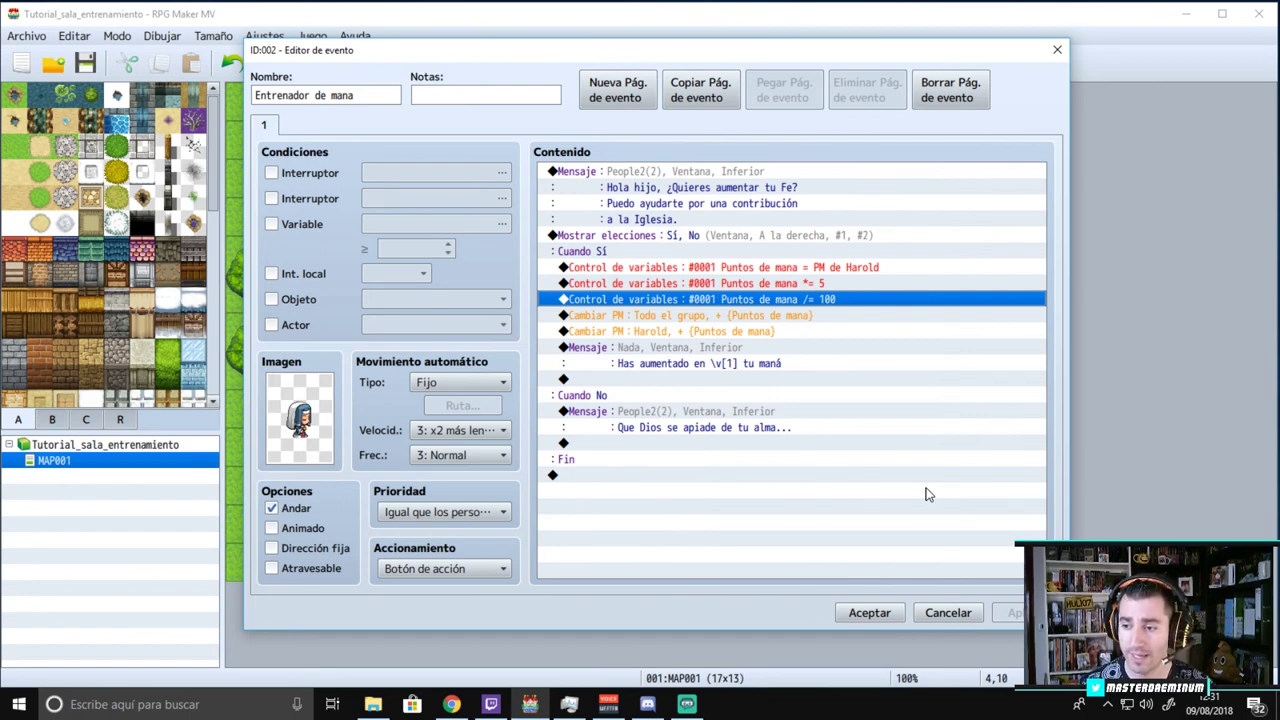
- Examine the \v[1] variable code in the message under Cuando Sí, and close the message and the Entrenador de mana event without changes
click(648, 348)
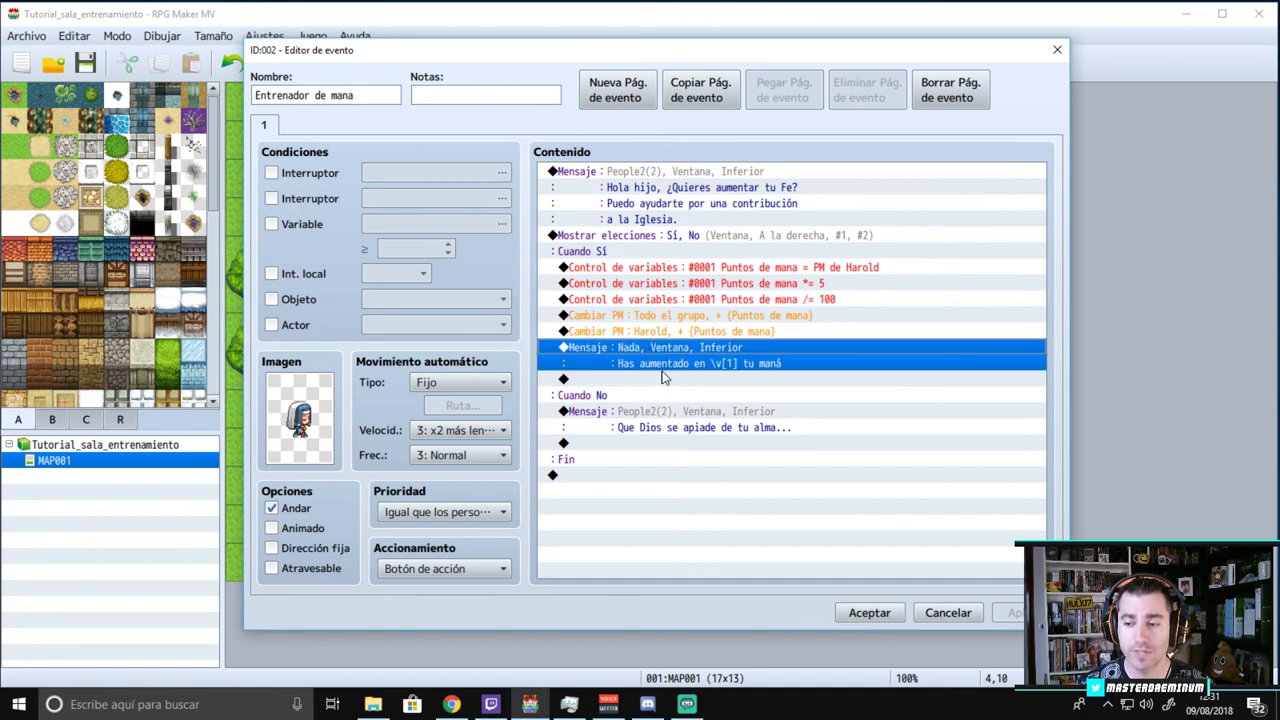
right_click(654, 354)
click(680, 380)
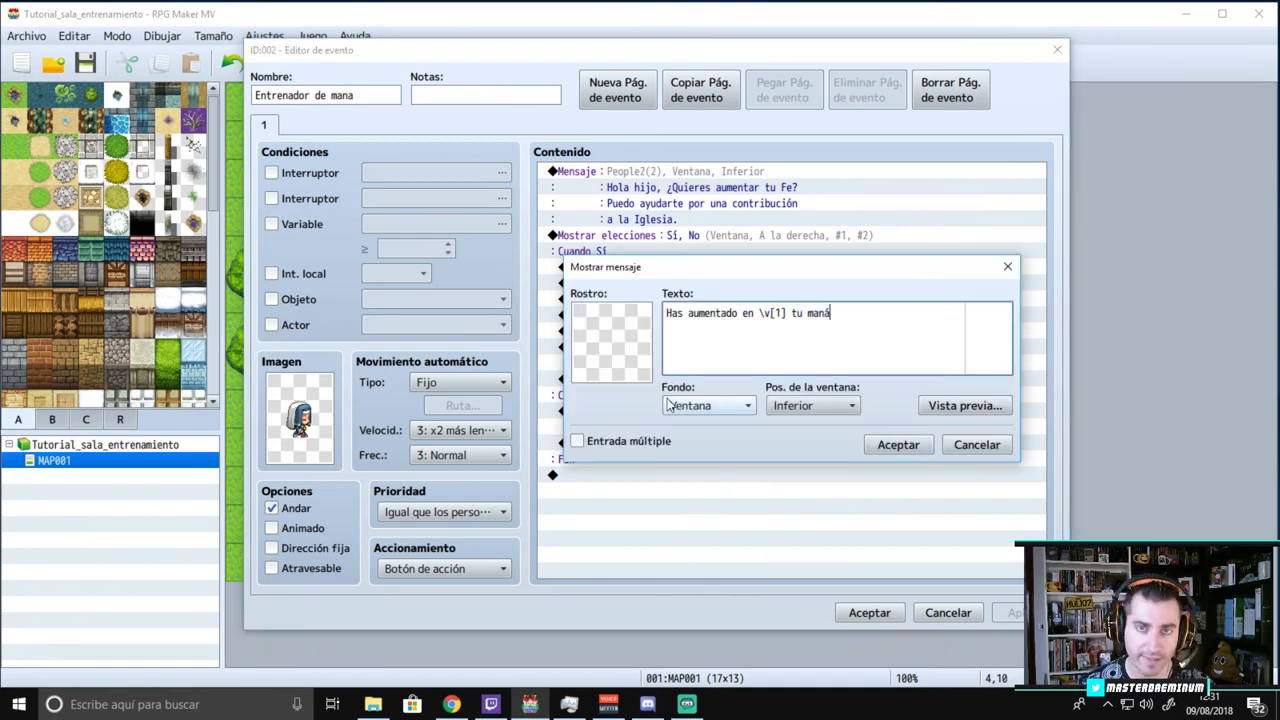
drag(759, 313, 787, 313)
click(786, 313)
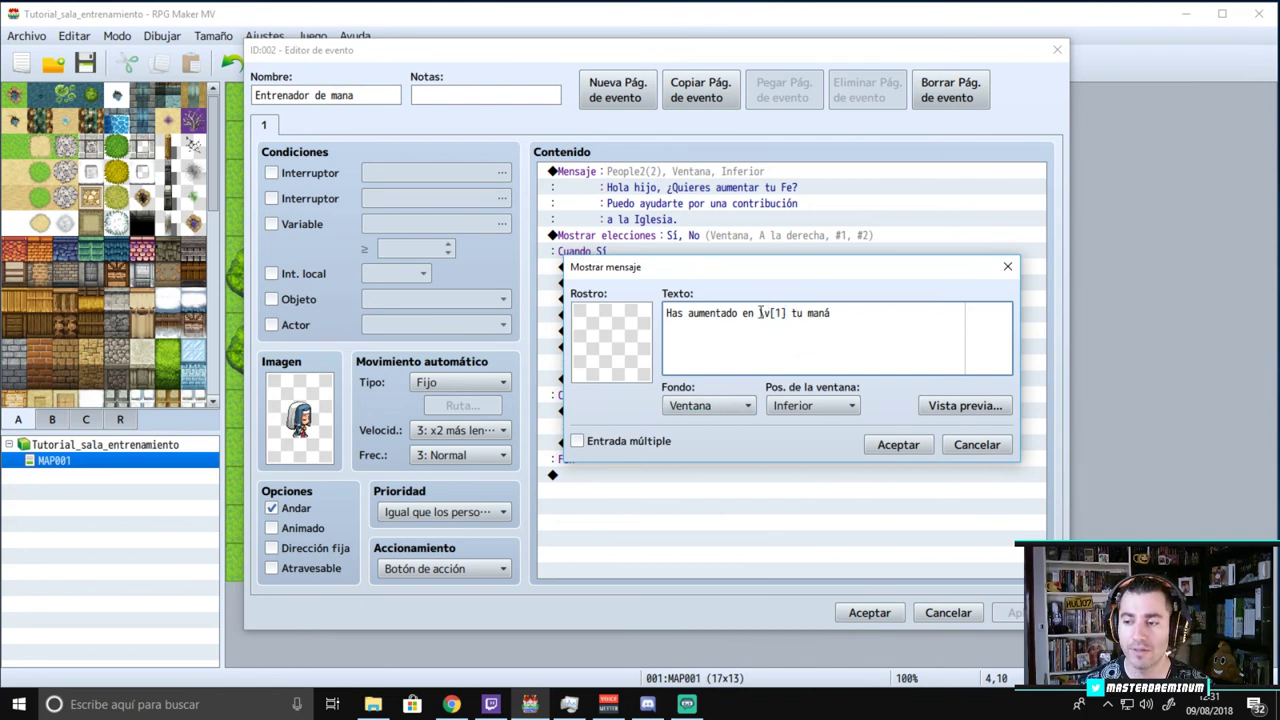
double_click(778, 313)
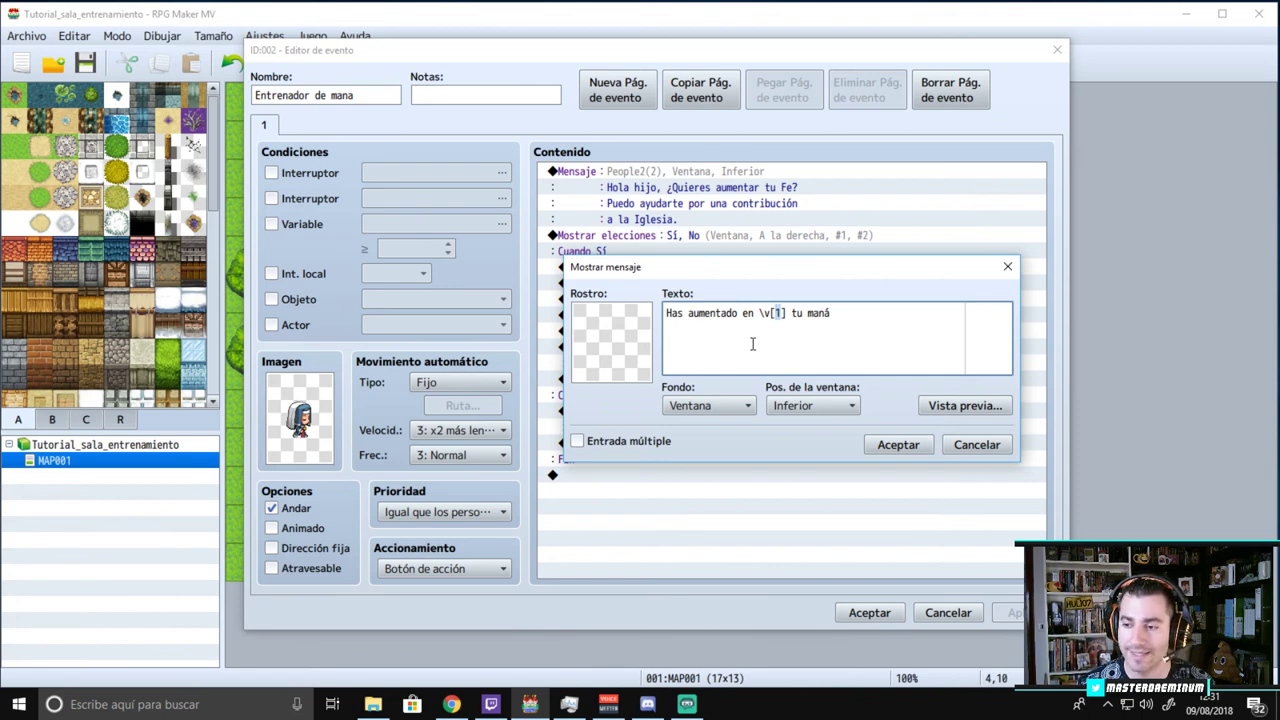
drag(759, 313, 789, 314)
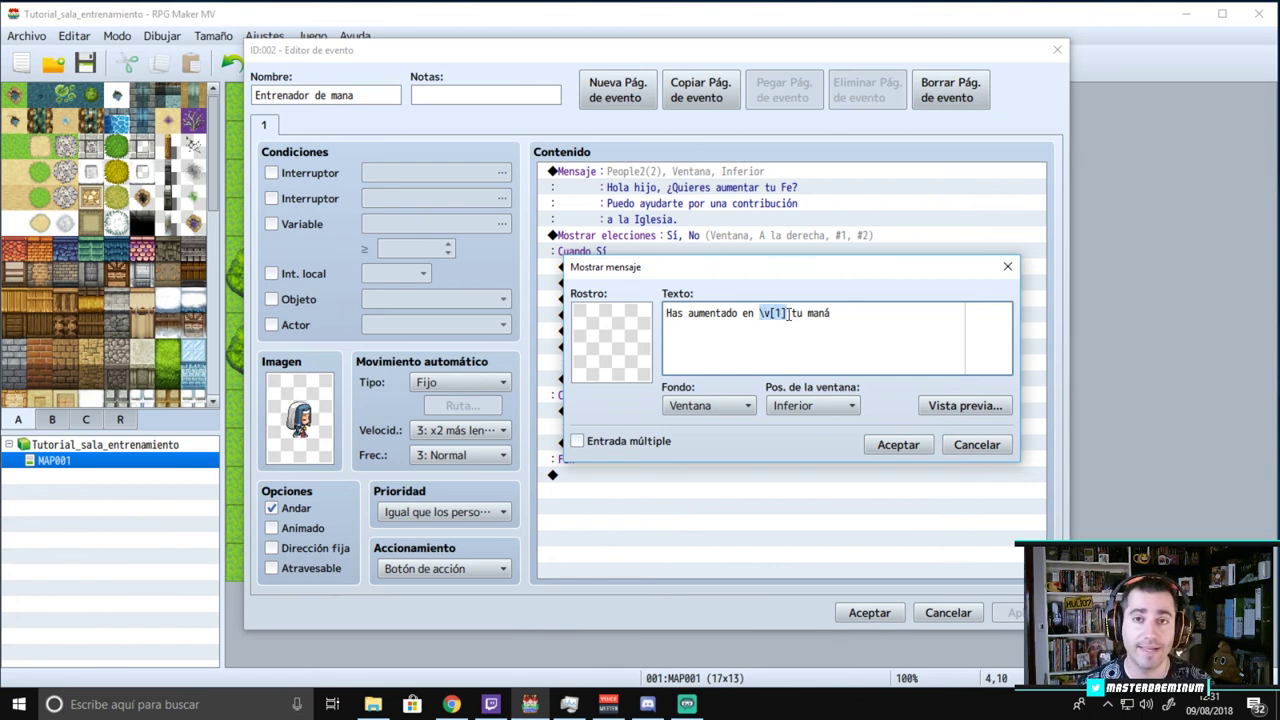
click(973, 444)
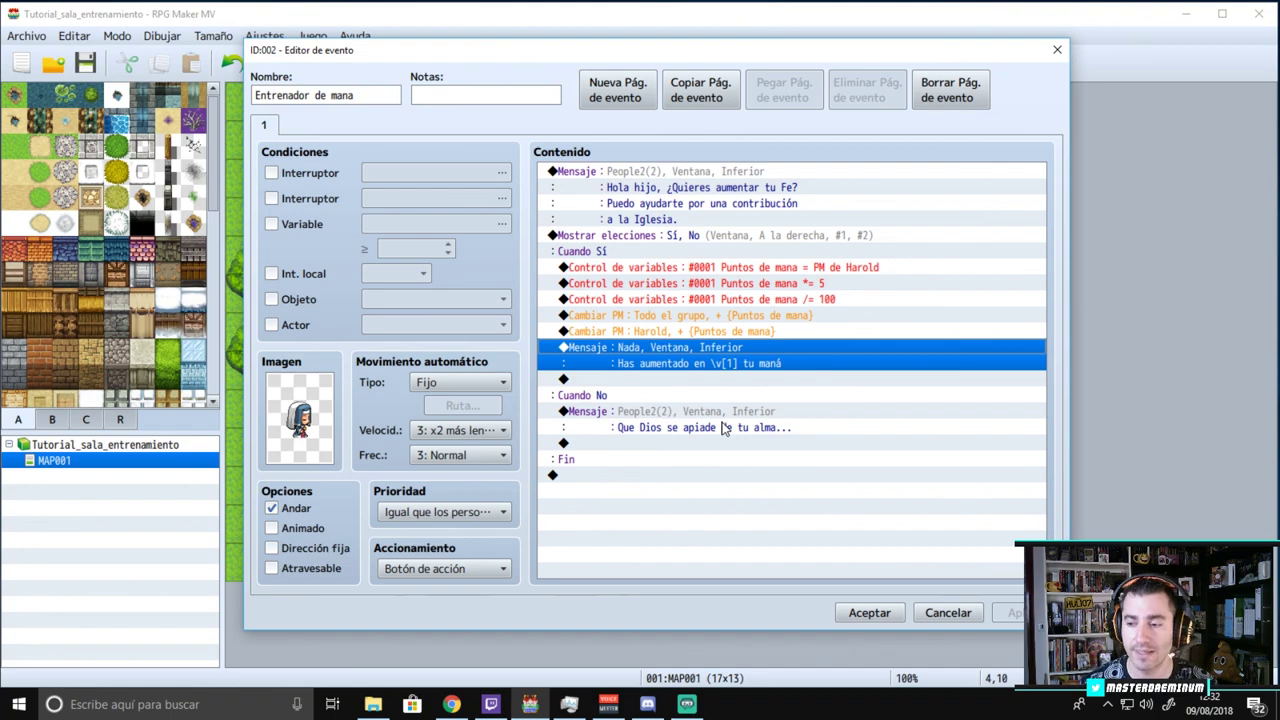
click(938, 617)
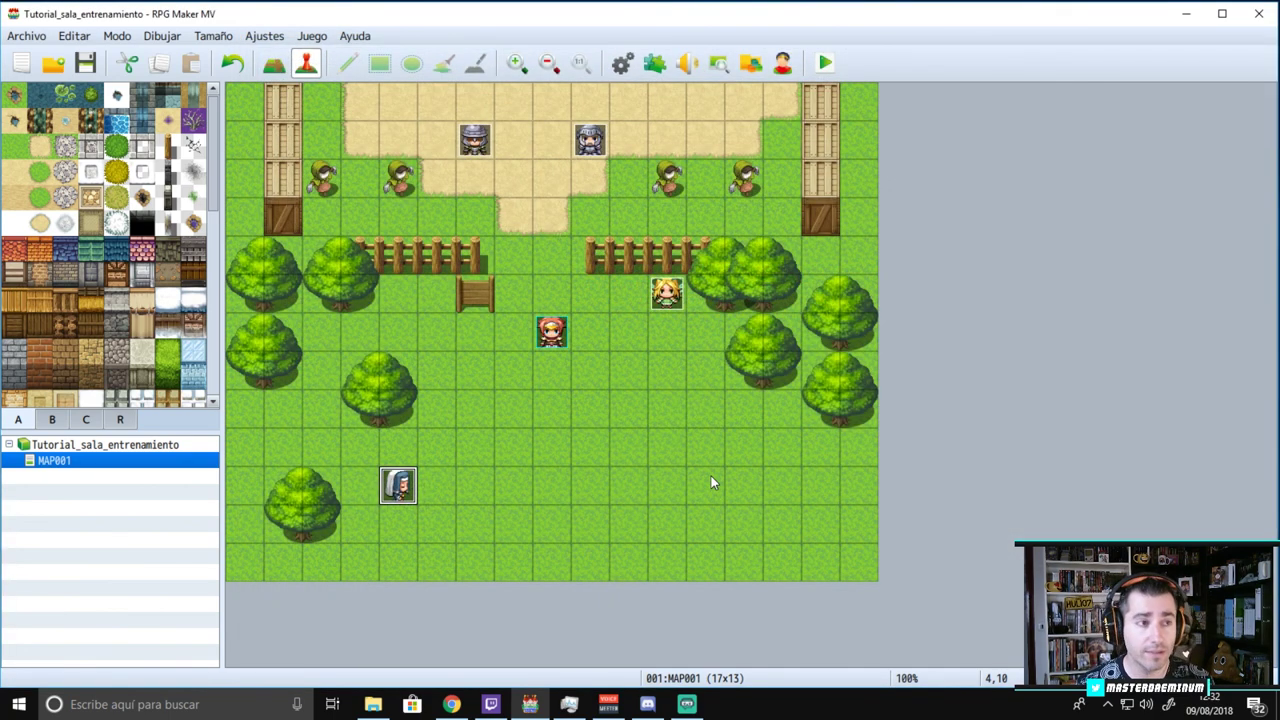